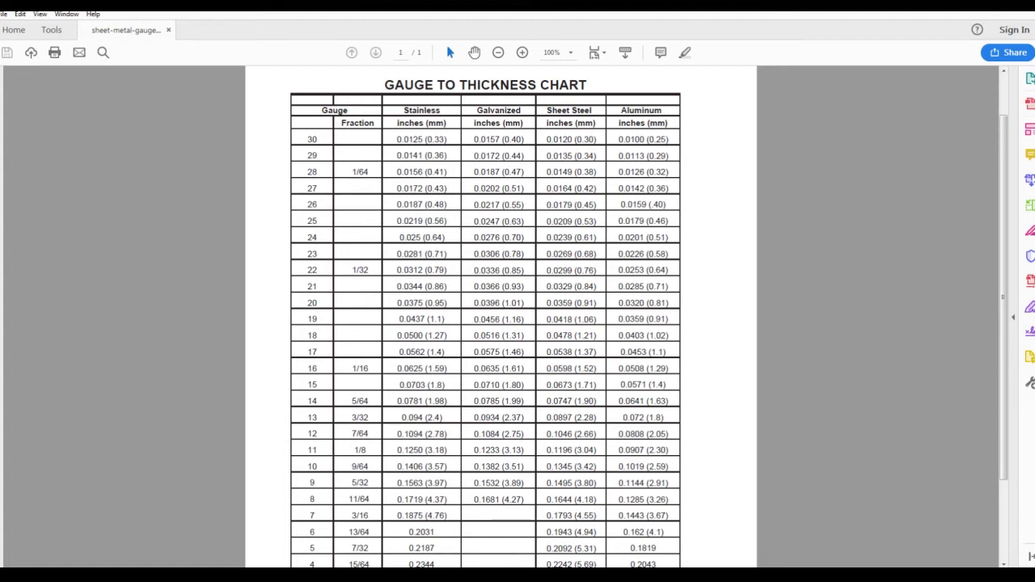
# Switch to Inventor, create a new part from the Sheet Metal.ipt template and exit its initial sketch.
pyautogui.click(1032, 12)
pyautogui.click(818, 34)
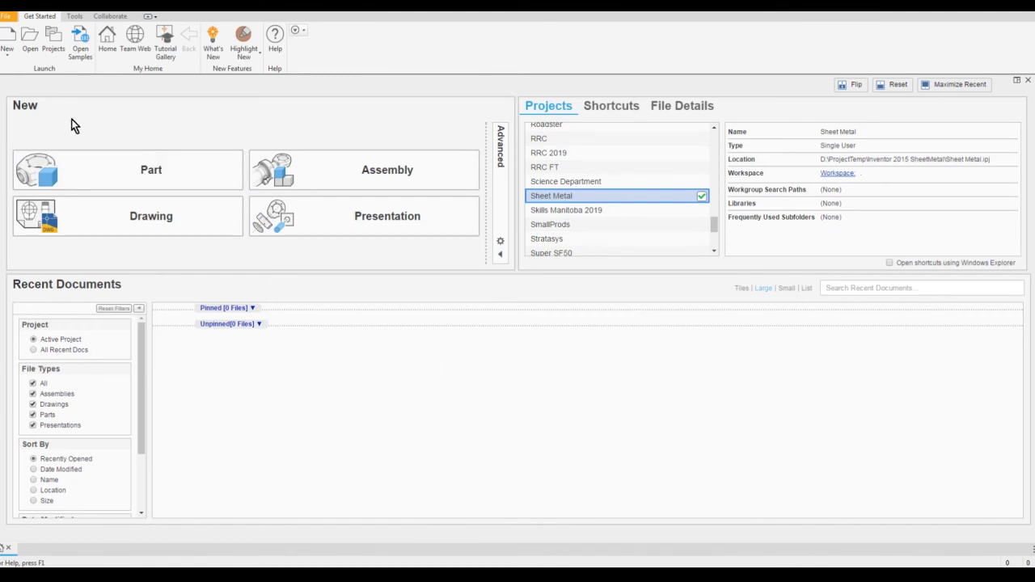
pyautogui.click(7, 47)
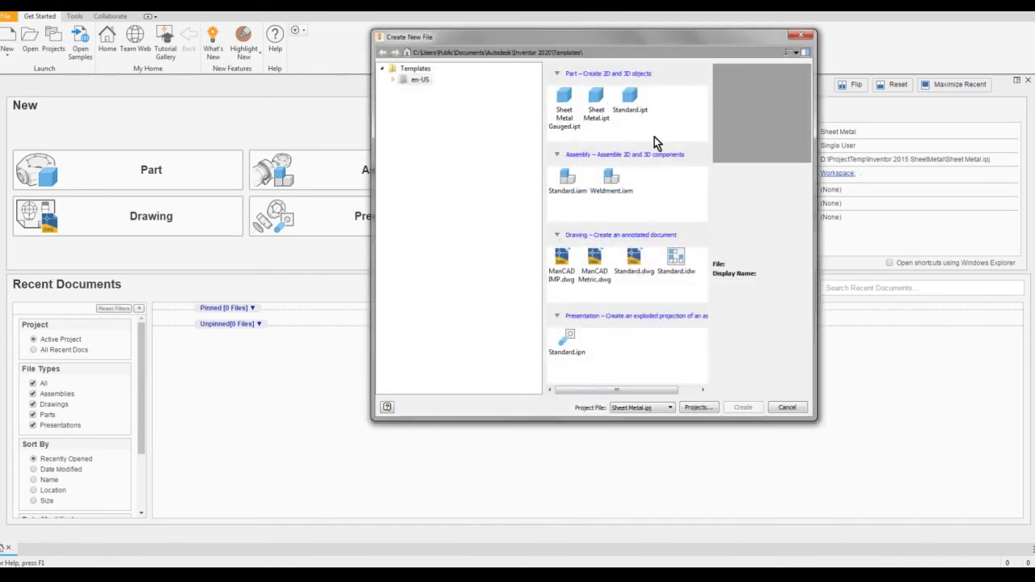
pyautogui.doubleClick(595, 99)
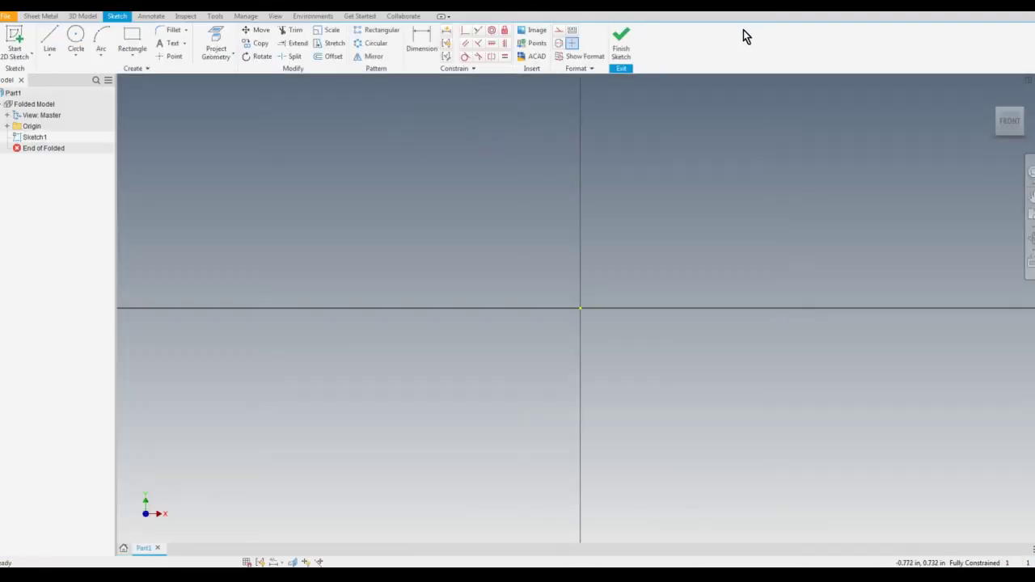
pyautogui.click(623, 36)
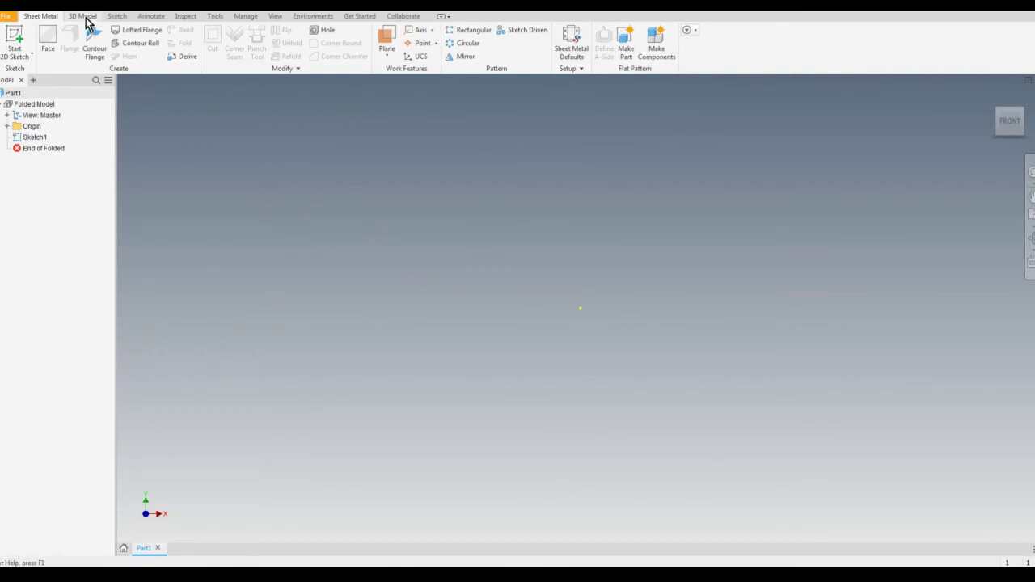
pyautogui.press('ctrl')
pyautogui.click(84, 16)
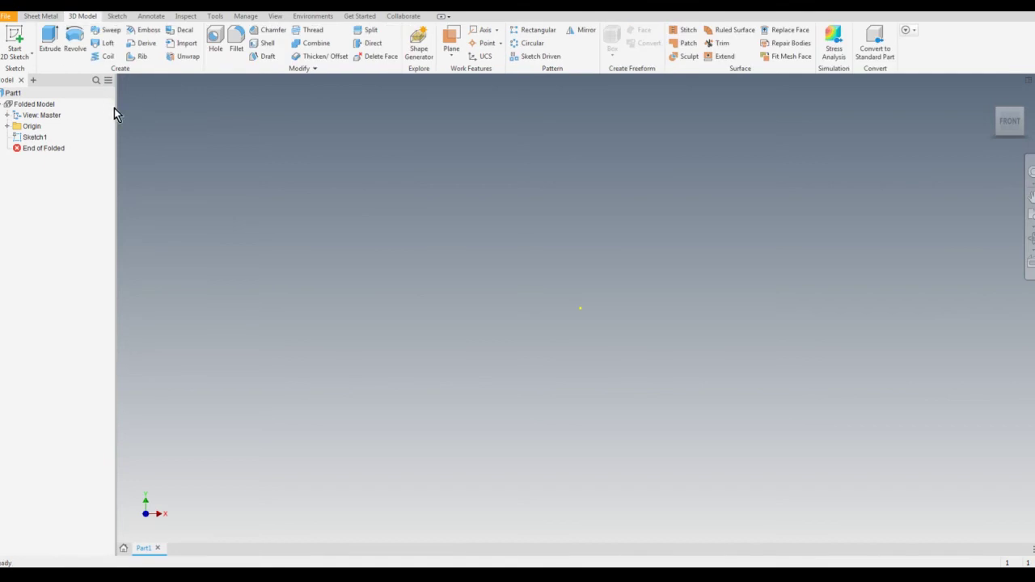
pyautogui.click(42, 17)
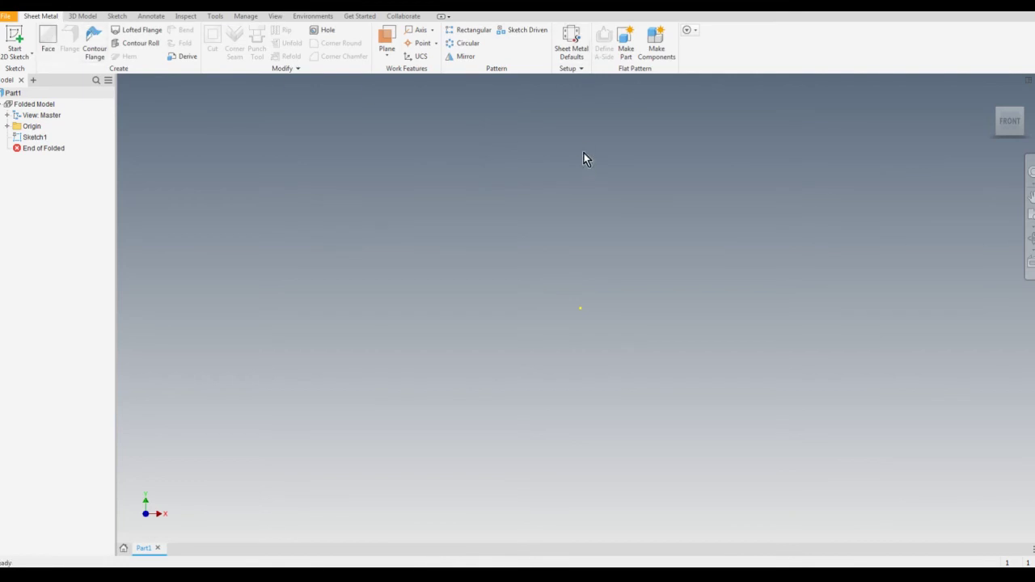
# View the Sheet Metal Defaults and the Default rule's style settings, then close both without changing anything.
pyautogui.click(579, 68)
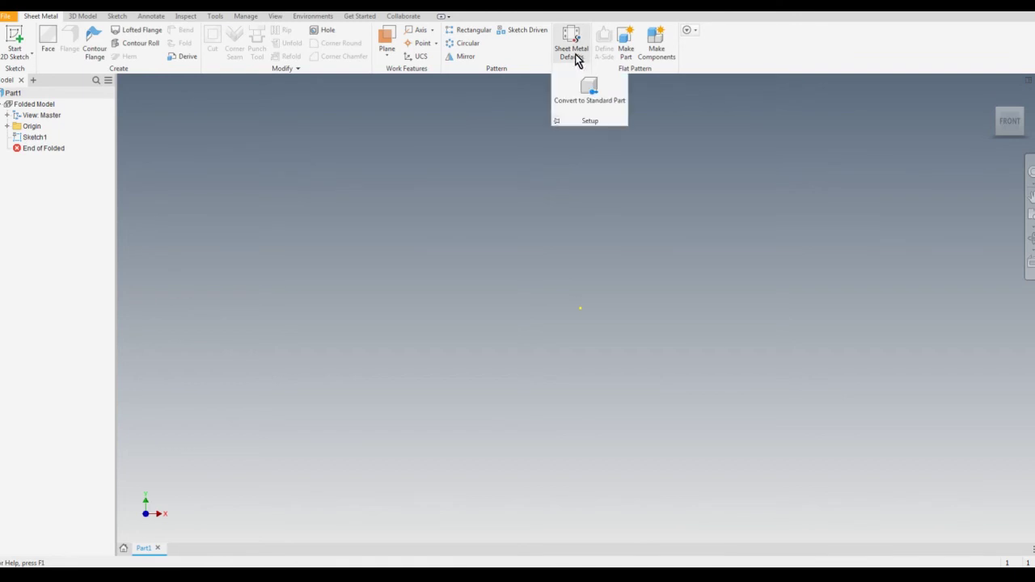
pyautogui.click(571, 43)
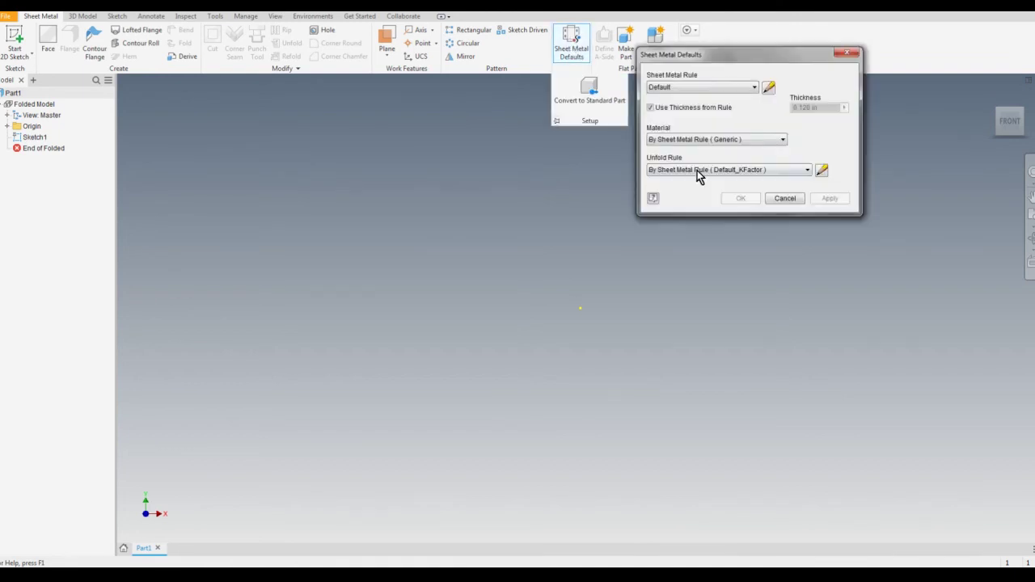
pyautogui.moveTo(704, 57); pyautogui.dragTo(491, 68)
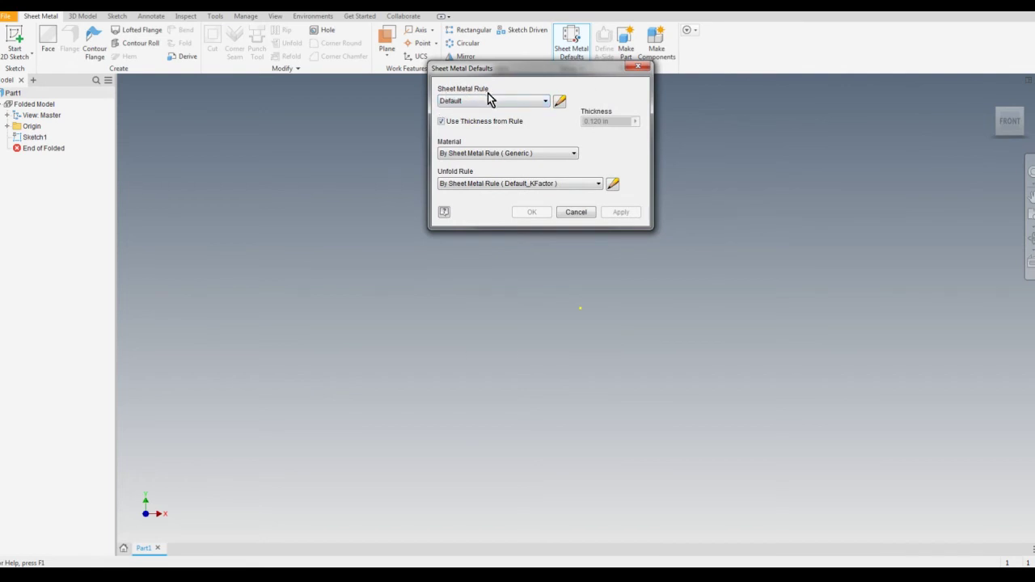
pyautogui.click(561, 102)
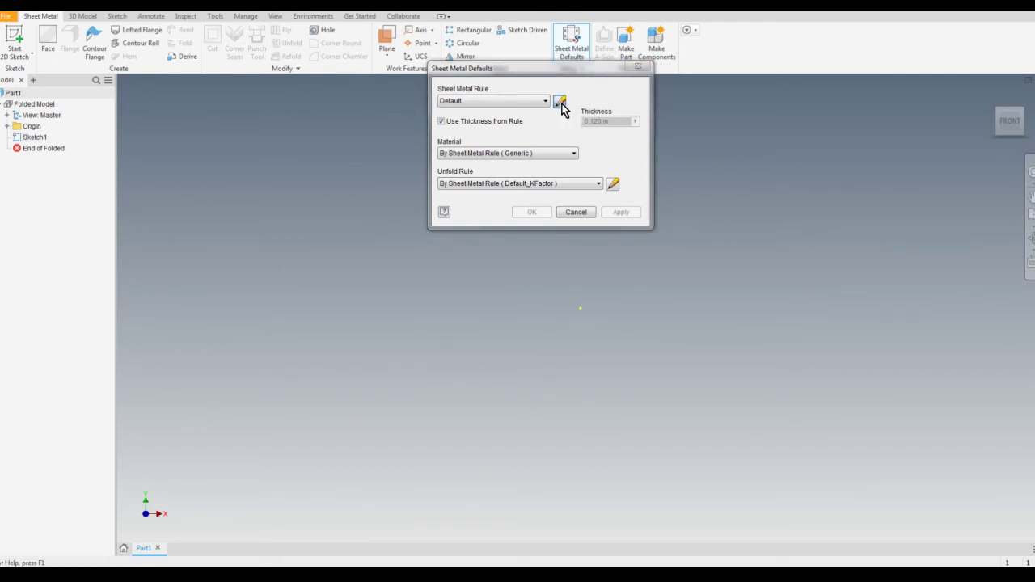
pyautogui.moveTo(515, 132); pyautogui.dragTo(482, 92)
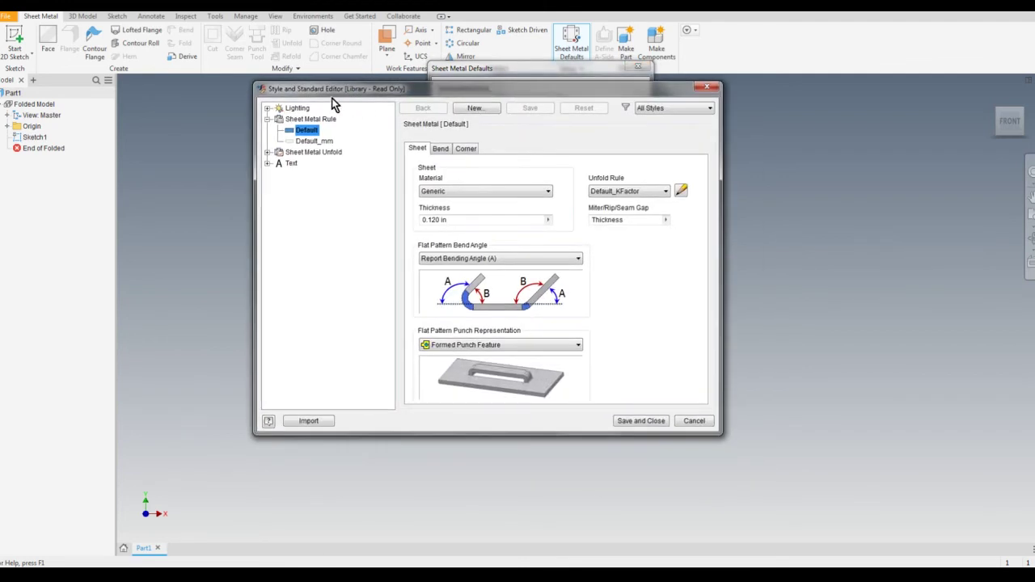
pyautogui.click(707, 87)
pyautogui.click(640, 68)
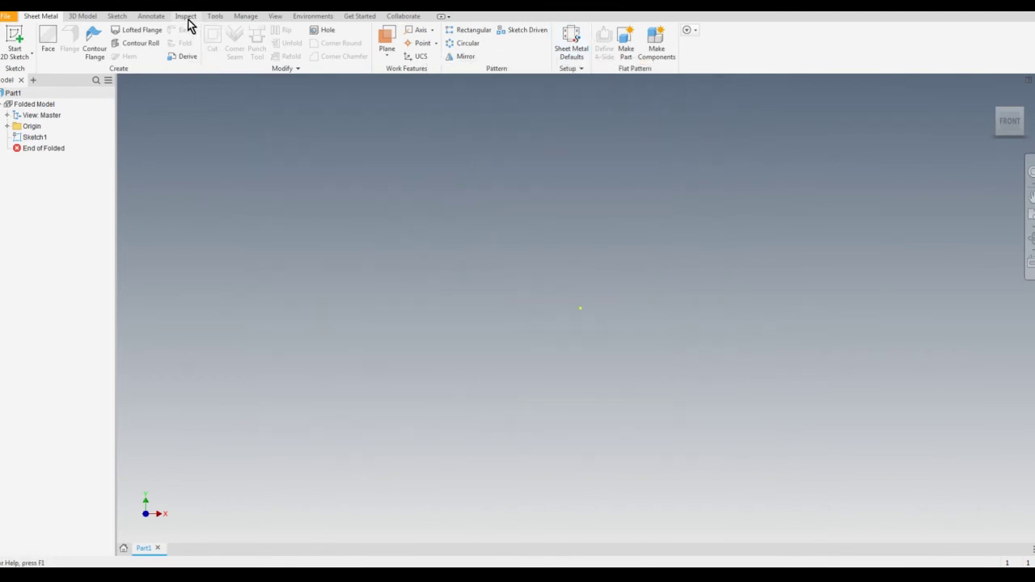
# Open the Style and Standard Editor to manage the part's sheet metal styles.
pyautogui.click(245, 17)
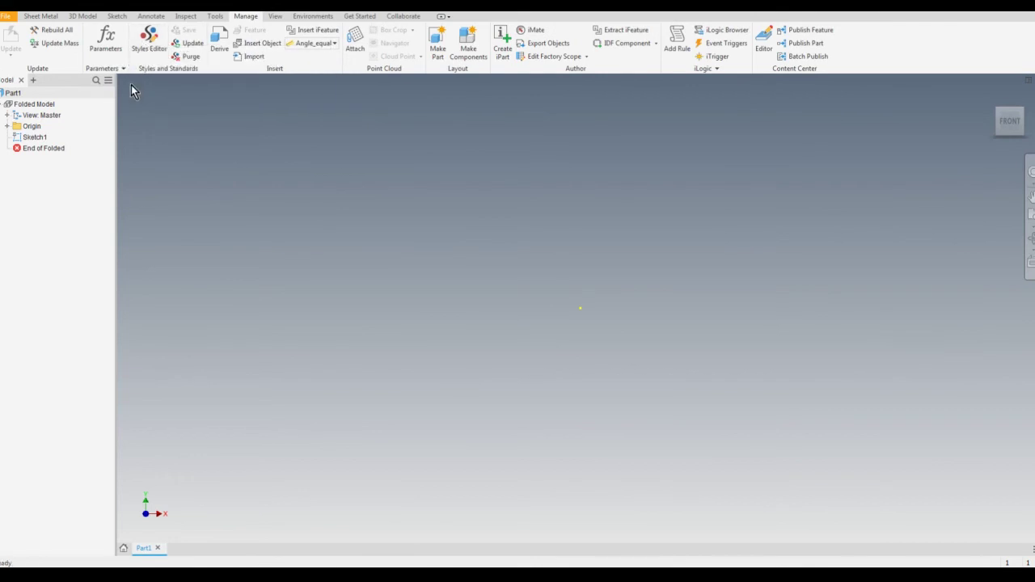
pyautogui.click(150, 40)
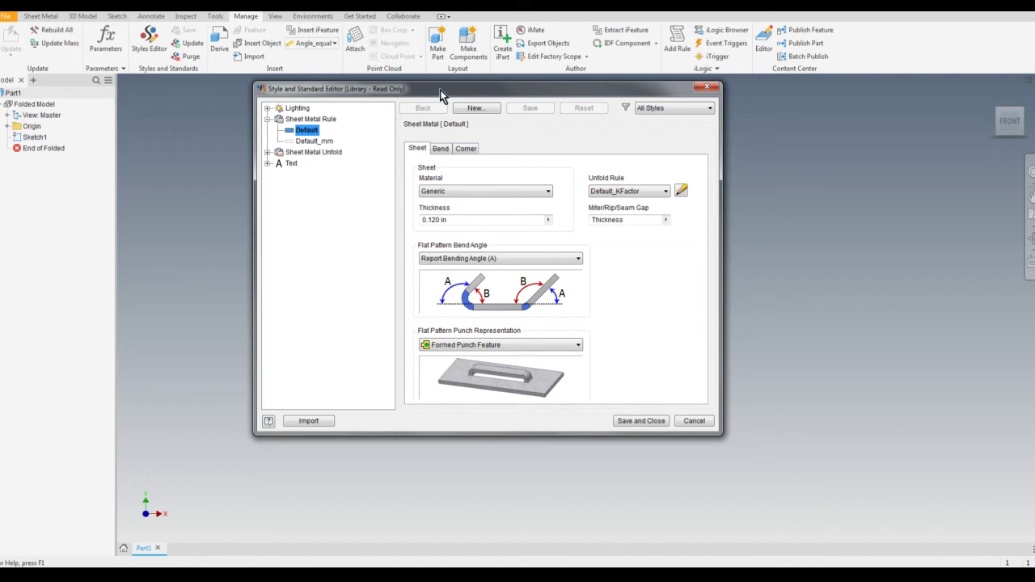
pyautogui.moveTo(440, 90); pyautogui.dragTo(431, 84)
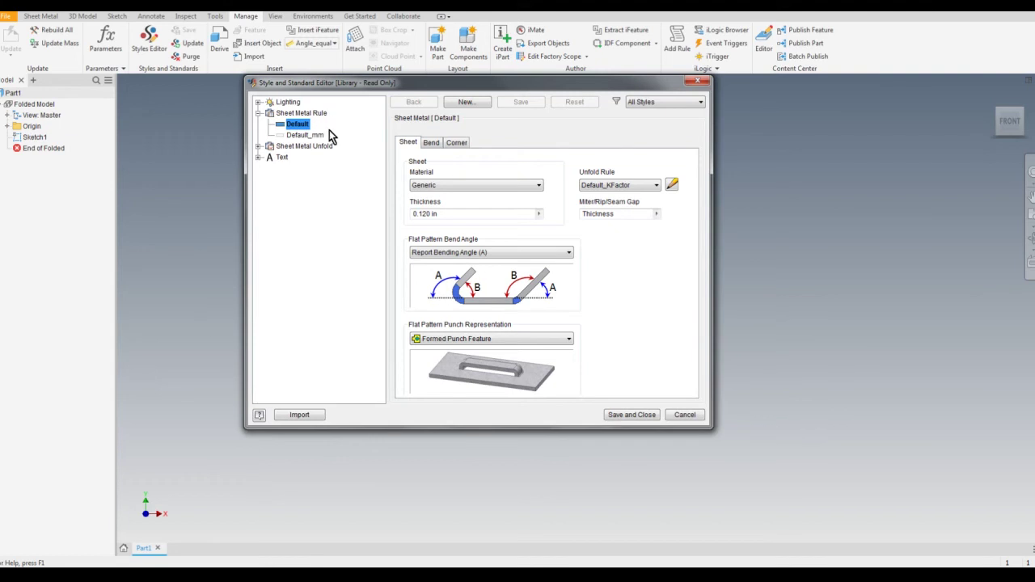
# Examine the Sheet Metal Unfold styles and the settings of the Default and Default_mm sheet metal rules.
pyautogui.click(259, 147)
pyautogui.click(291, 146)
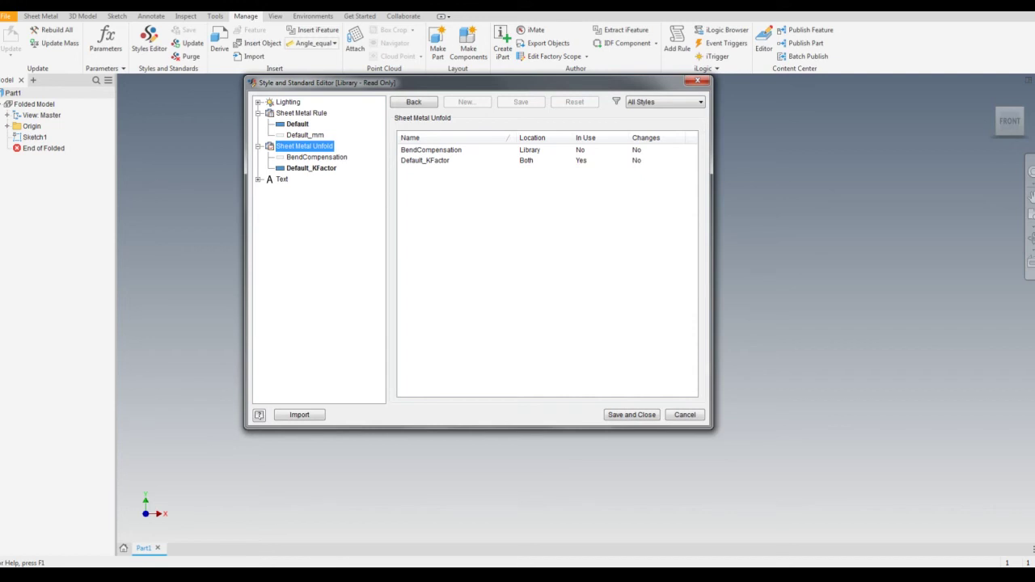
pyautogui.click(258, 147)
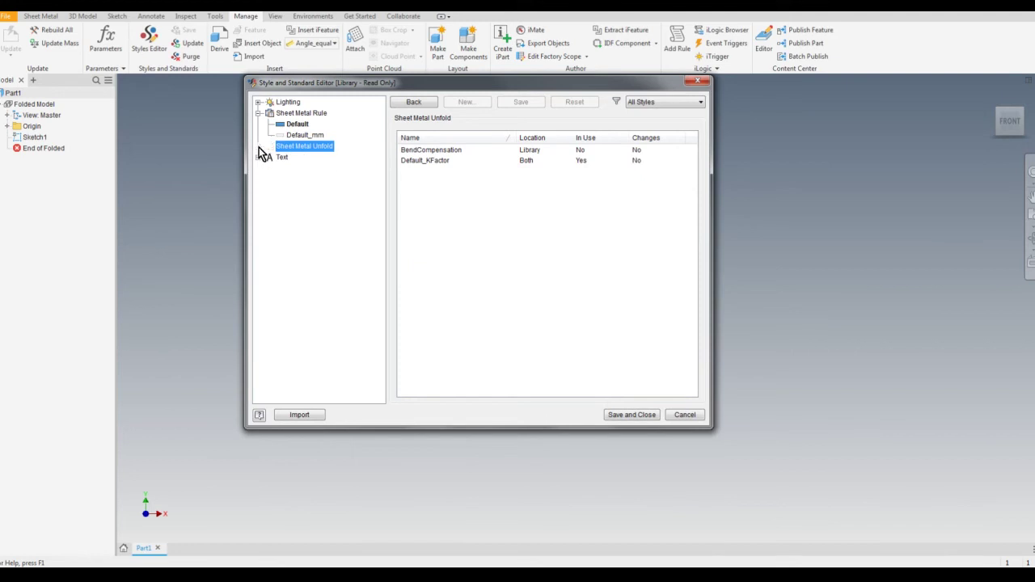
pyautogui.click(293, 114)
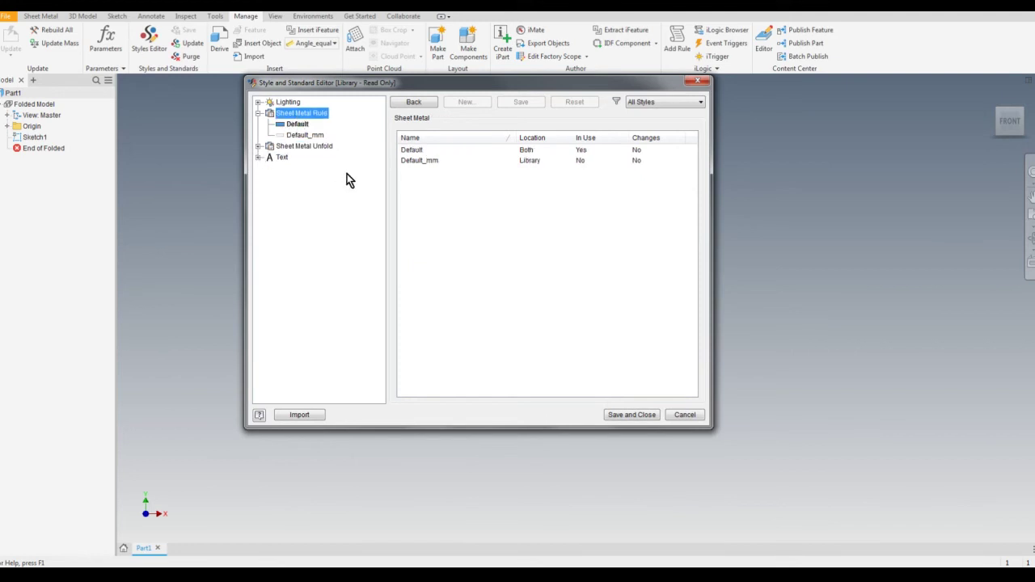
pyautogui.click(297, 126)
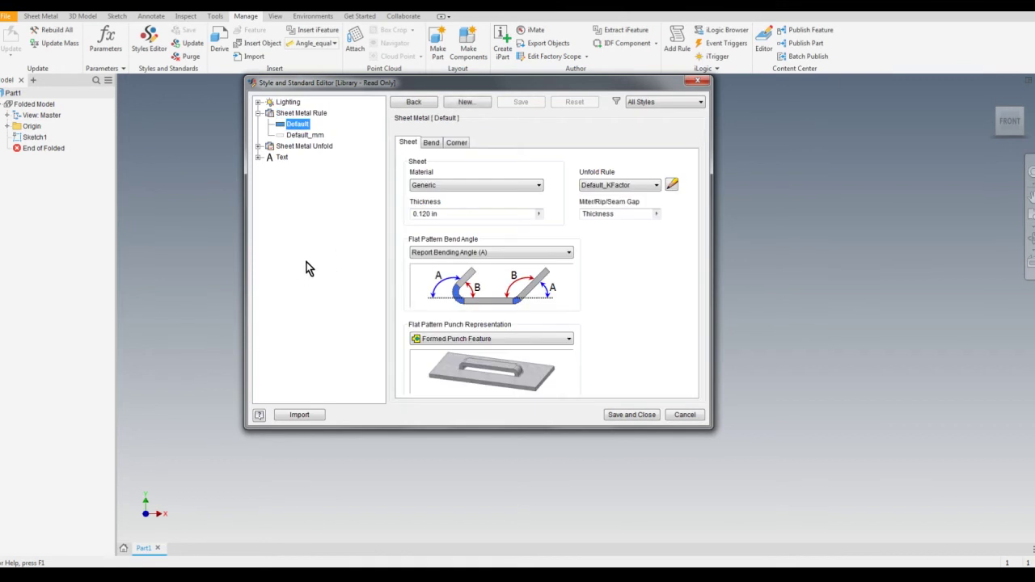
pyautogui.click(305, 135)
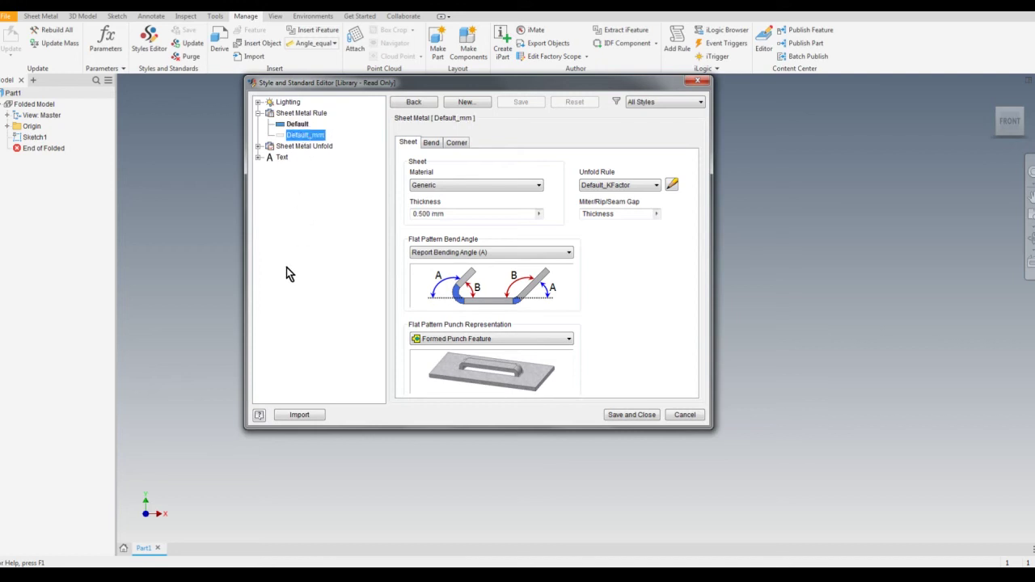
# Create a new sheet metal rule named 10 GAMS based on the Default rule.
pyautogui.click(290, 125)
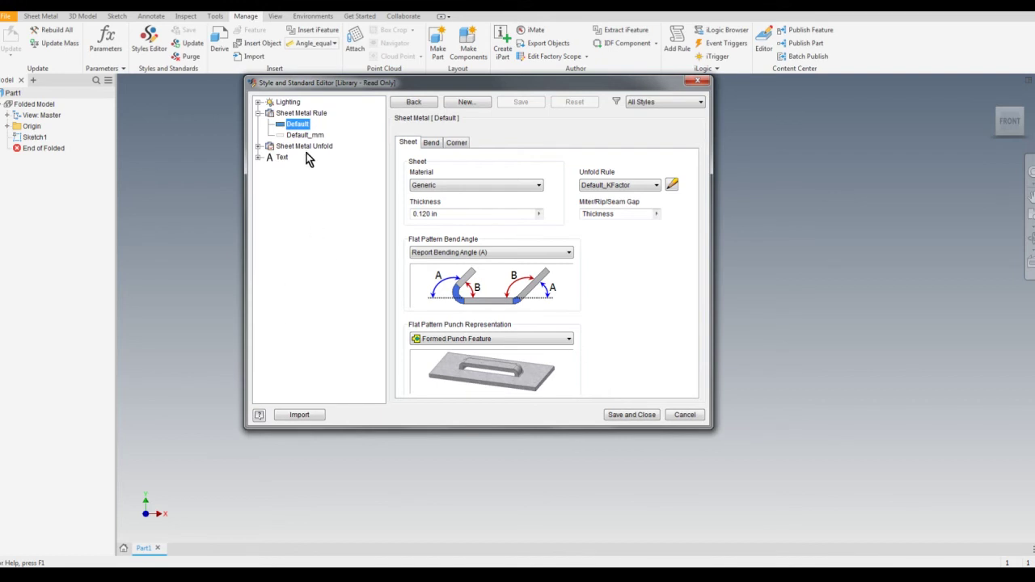
pyautogui.click(473, 104)
pyautogui.moveTo(669, 289); pyautogui.dragTo(530, 227)
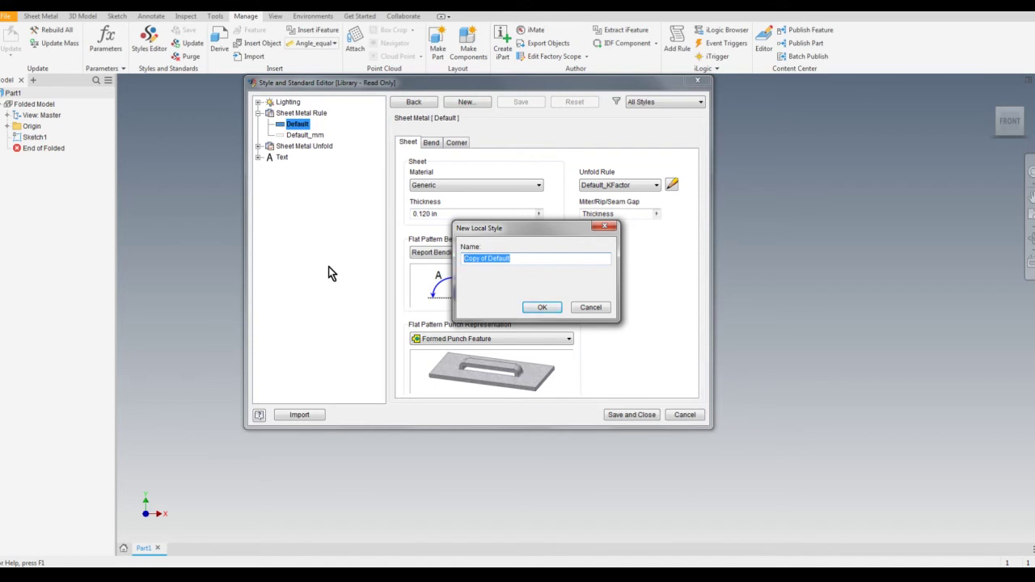
pyautogui.write('10 GAMS')
pyautogui.click(547, 314)
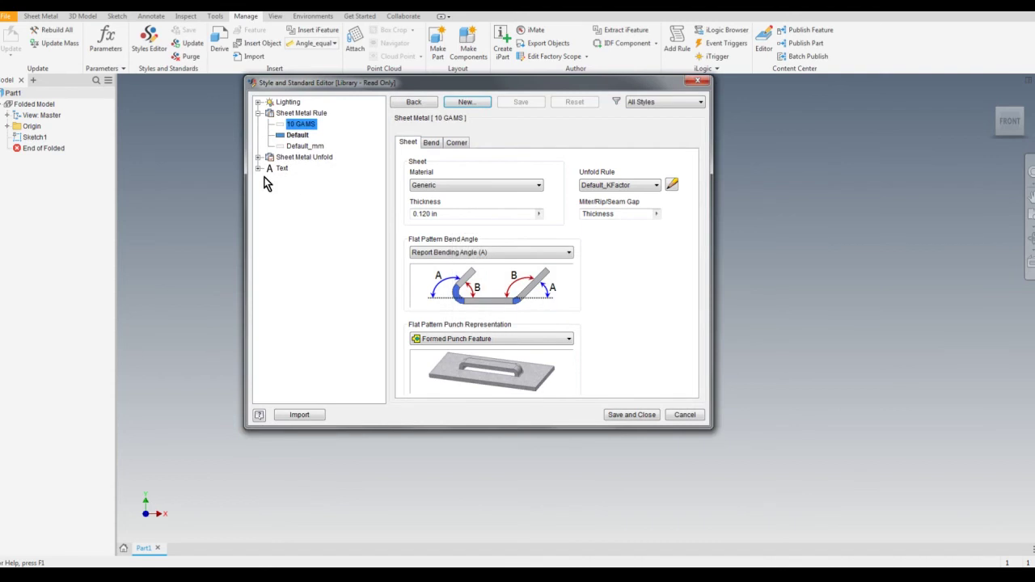
# Create a sheet metal rule named 12 GAMS as a copy of 10 GAMS.
pyautogui.click(471, 102)
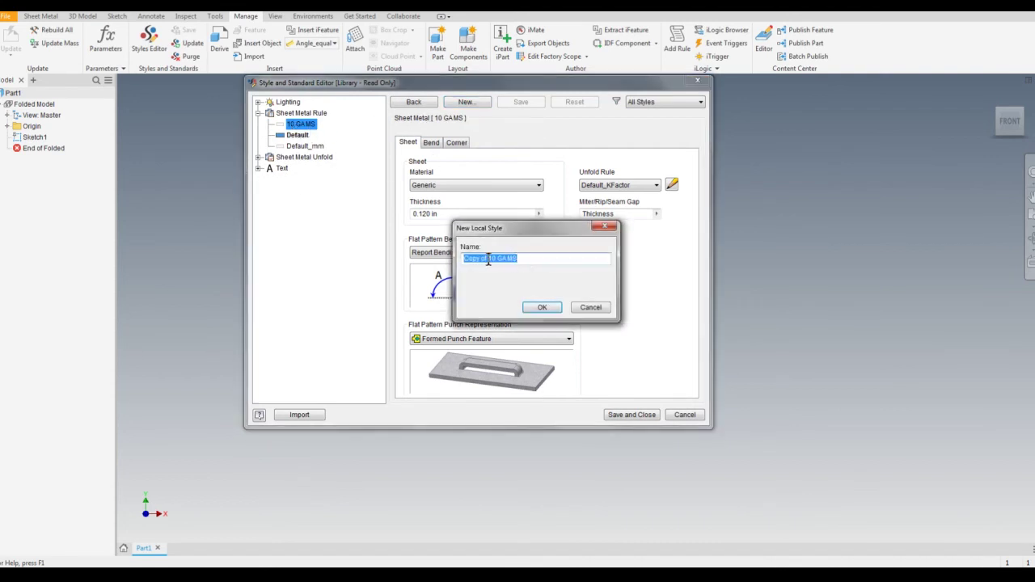
pyautogui.moveTo(498, 258); pyautogui.dragTo(442, 252)
pyautogui.write('12')
pyautogui.click(545, 309)
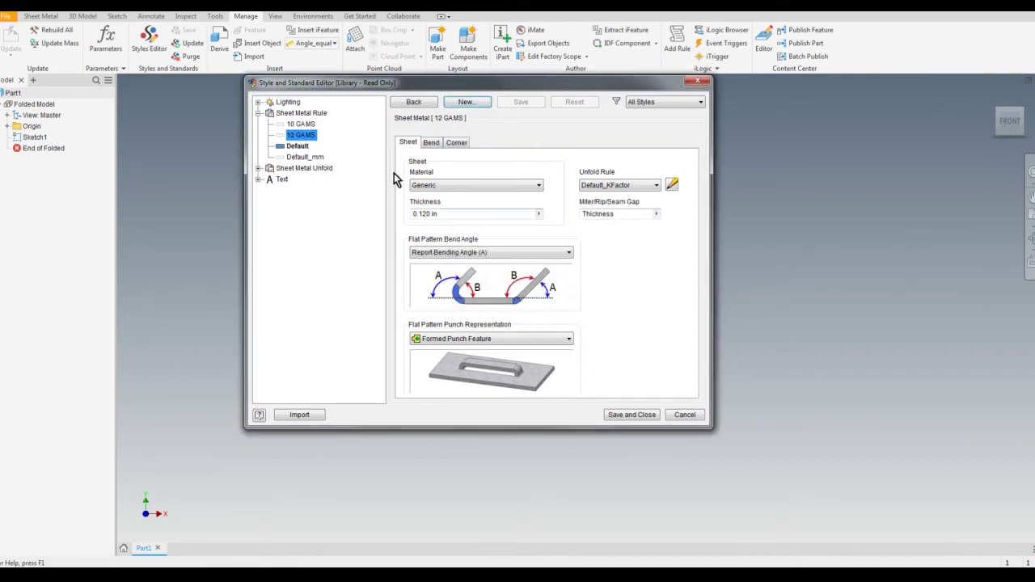
# Create a sheet metal rule named 14 GAMS as a copy of 12 GAMS.
pyautogui.click(463, 103)
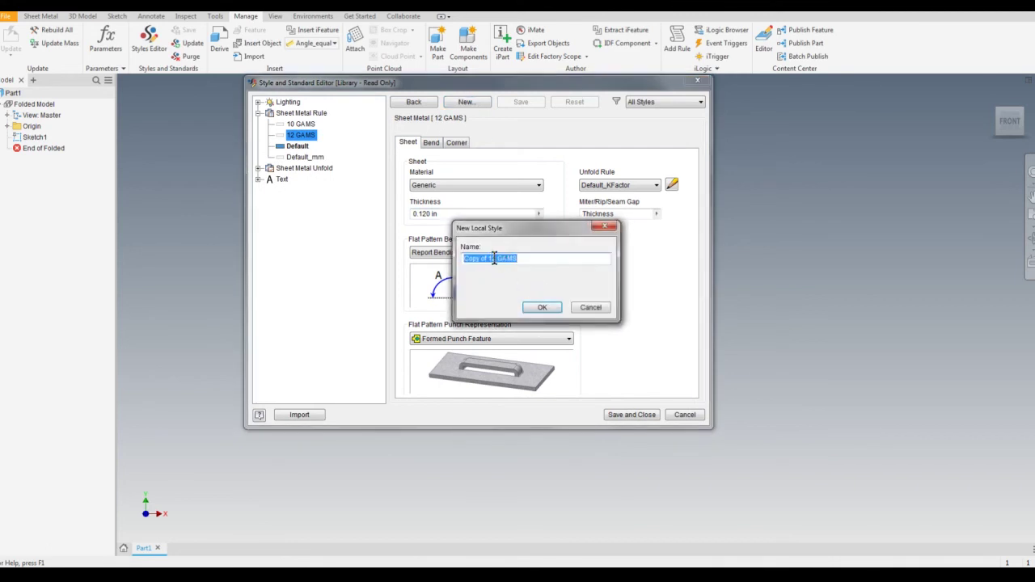
pyautogui.moveTo(496, 258); pyautogui.dragTo(391, 252)
pyautogui.write('14')
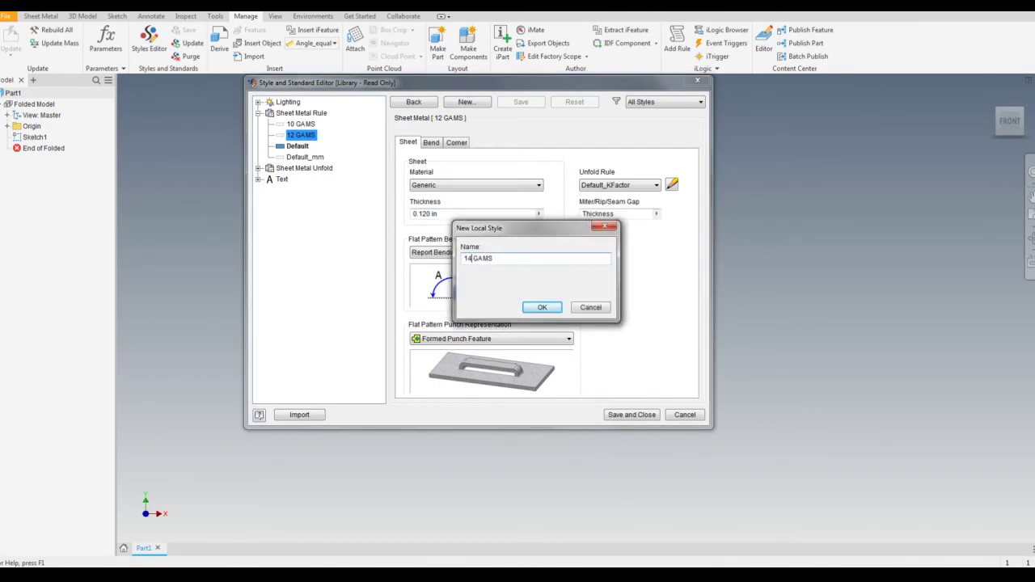
pyautogui.click(550, 308)
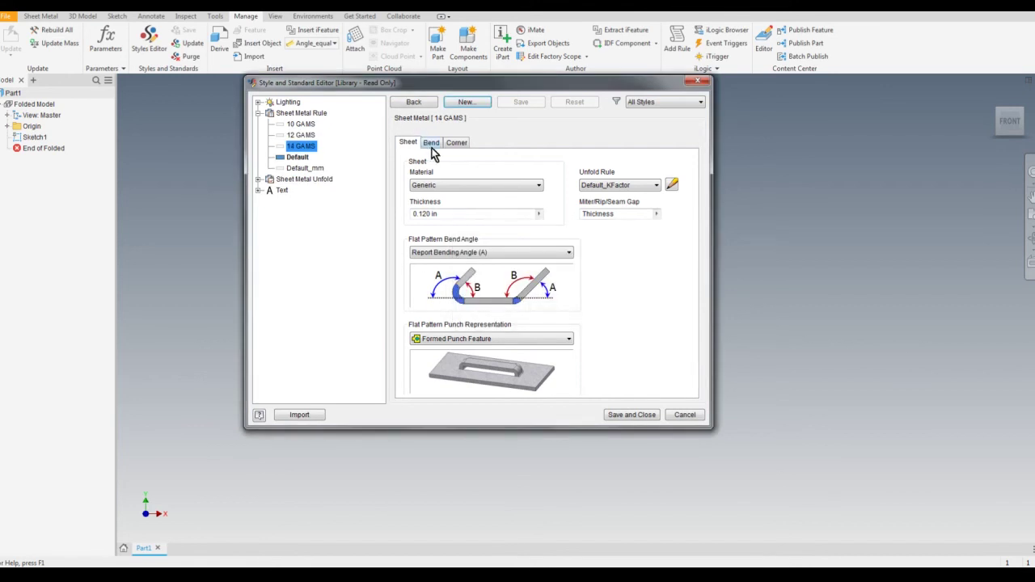
# Create a sheet metal rule named 22 GAMS as a copy of 14 GAMS.
pyautogui.click(464, 102)
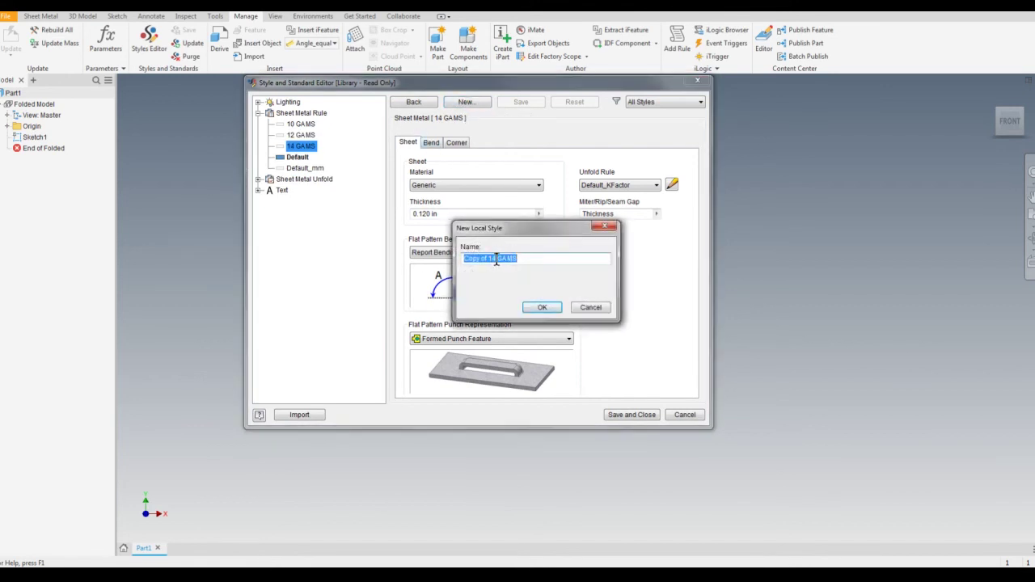
pyautogui.moveTo(496, 259); pyautogui.dragTo(383, 240)
pyautogui.write('22')
pyautogui.click(553, 309)
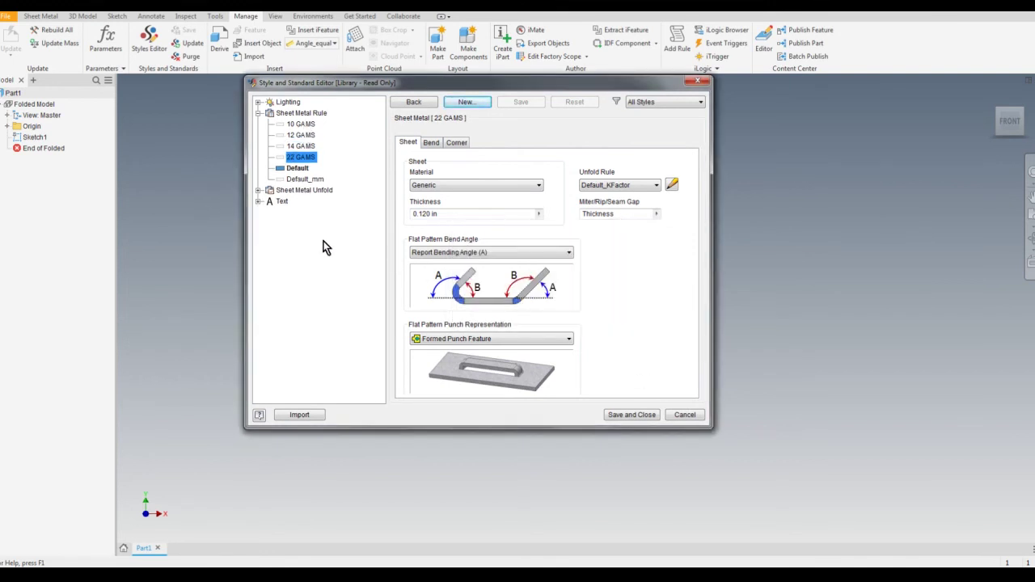
# Set the material of the 10 GAMS sheet metal rule to Steel, Mild.
pyautogui.click(296, 127)
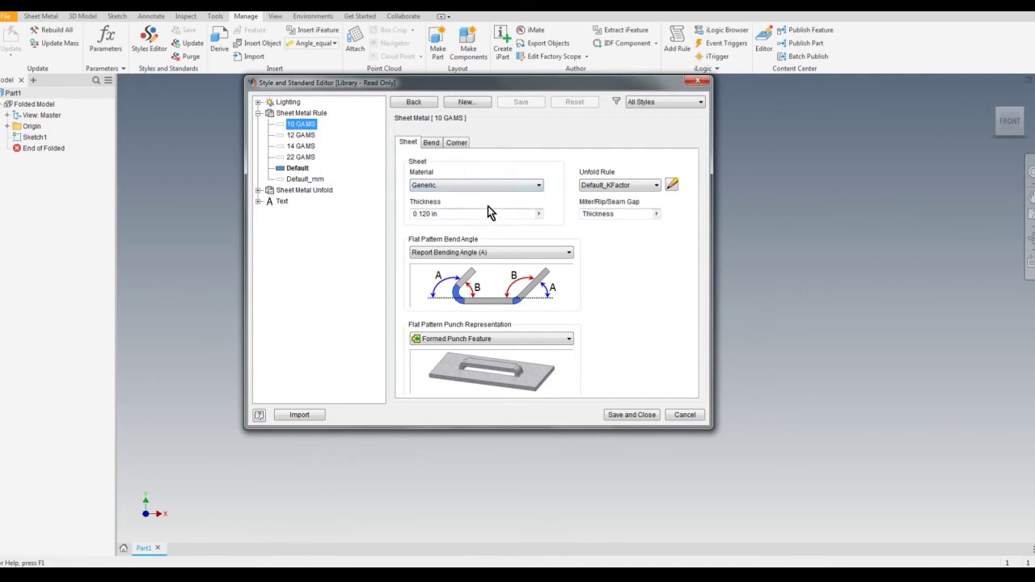
pyautogui.click(538, 186)
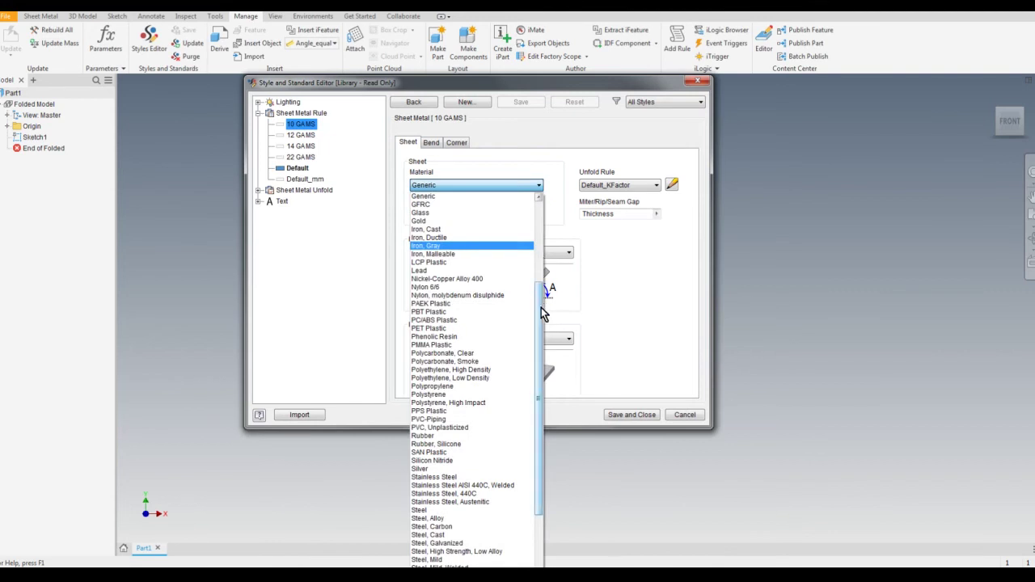
pyautogui.moveTo(541, 307); pyautogui.dragTo(548, 365)
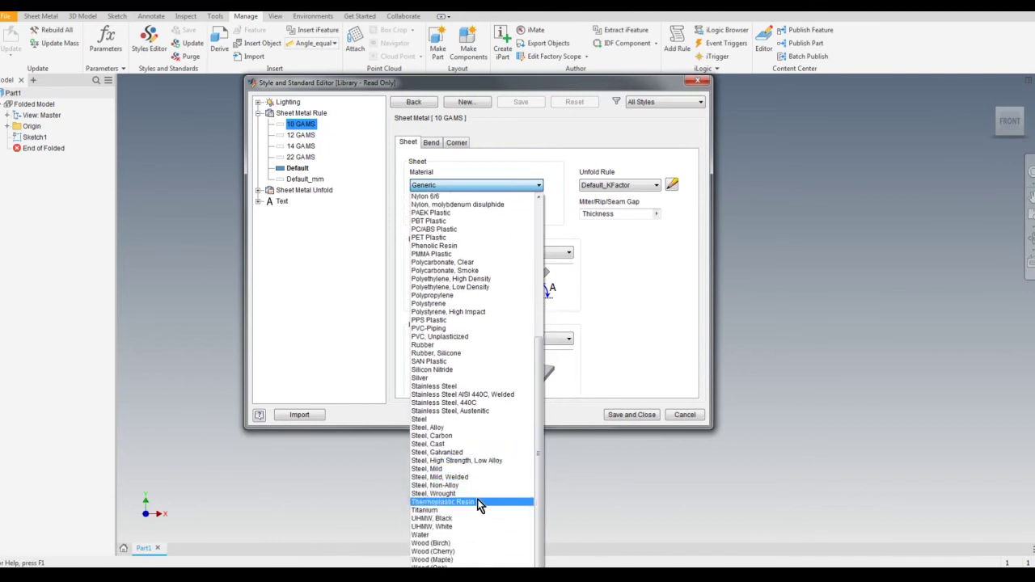
pyautogui.click(445, 471)
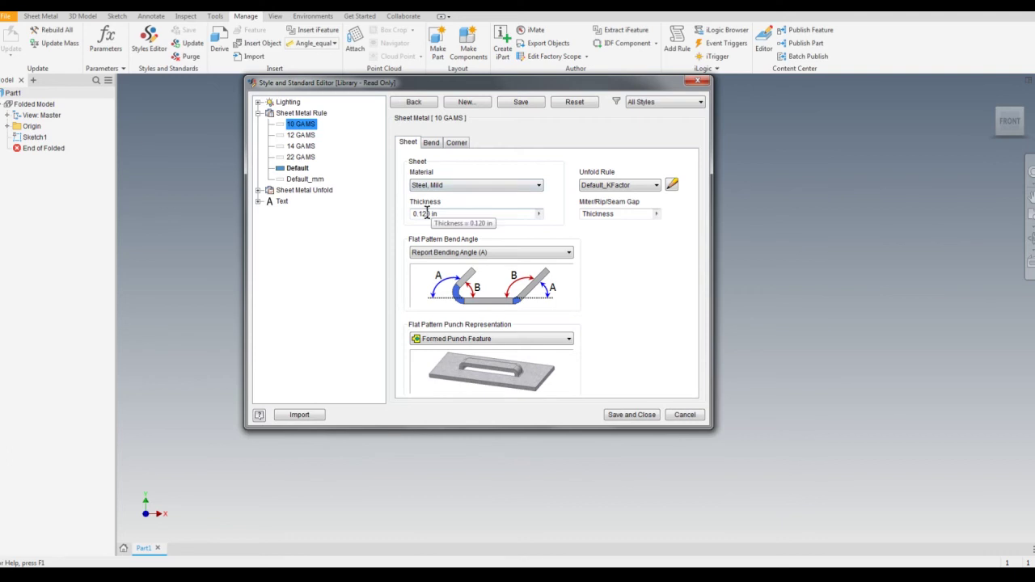
# Consult the sheet metal gauge chart, set the 10 GAMS rule's thickness to 0.1345, and save the rule.
pyautogui.moveTo(584, 576)
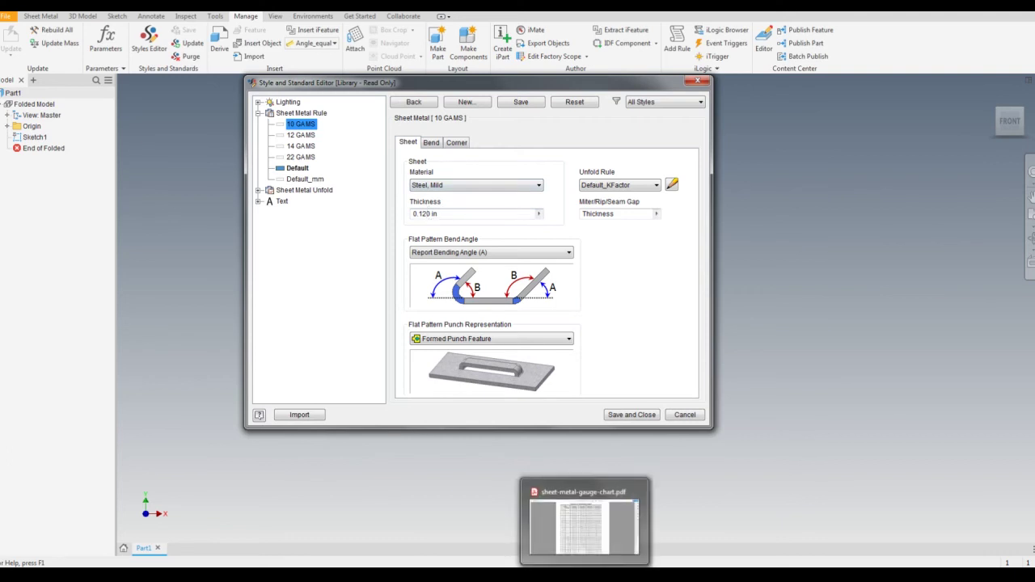
pyautogui.click(594, 541)
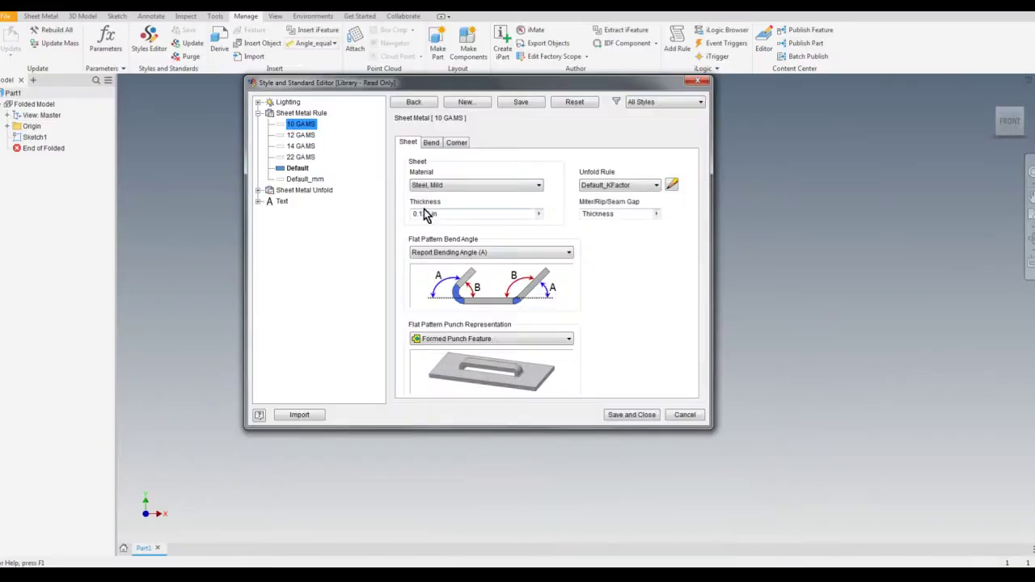
pyautogui.moveTo(440, 214); pyautogui.dragTo(422, 213)
pyautogui.write('34')
pyautogui.click(521, 102)
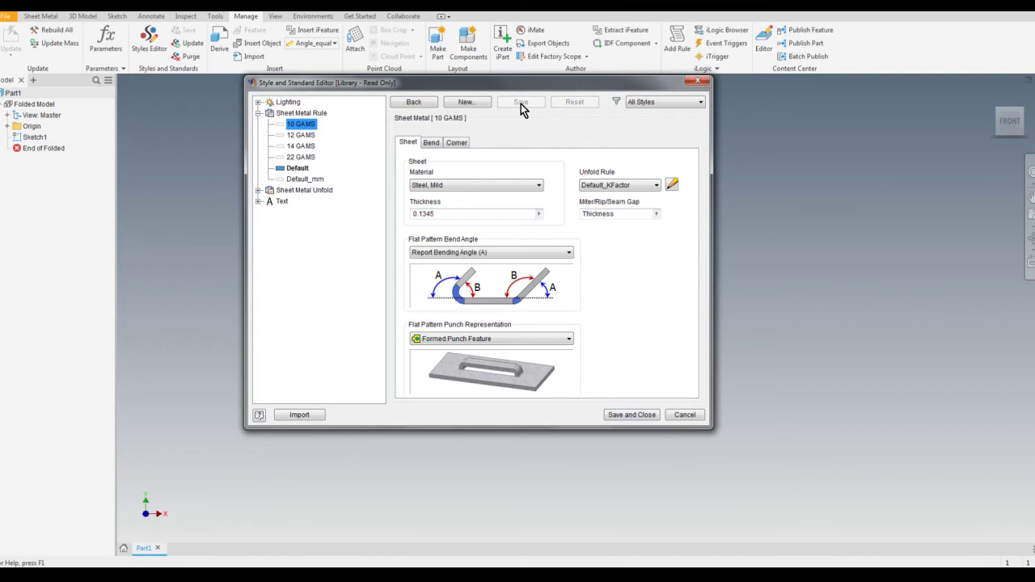
# Set the 12 GAMS rule's material to Steel, Mild, enter its thickness from the gauge chart, and save the rule.
pyautogui.click(308, 136)
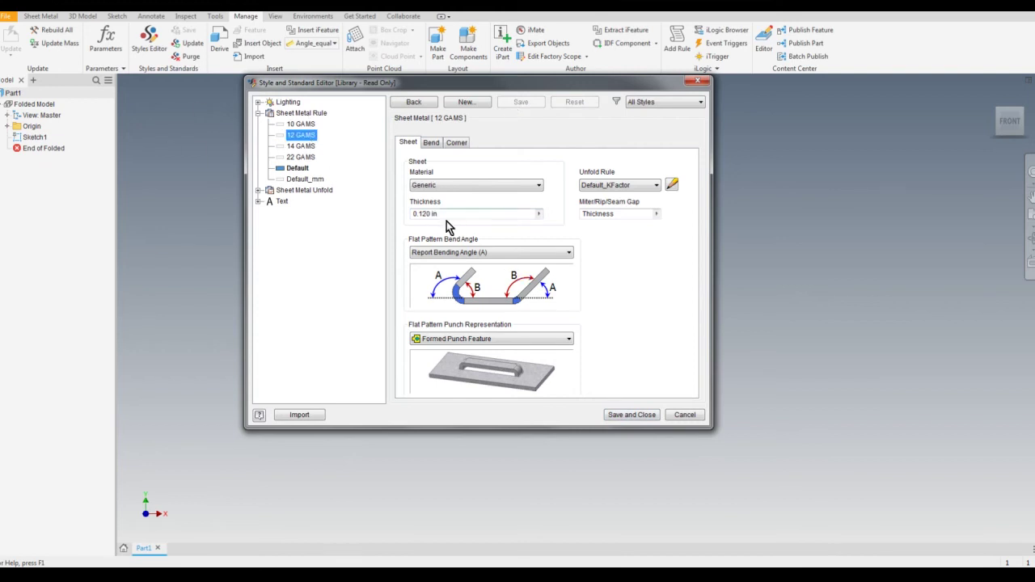
pyautogui.click(454, 186)
pyautogui.moveTo(536, 353); pyautogui.dragTo(536, 406)
pyautogui.click(481, 469)
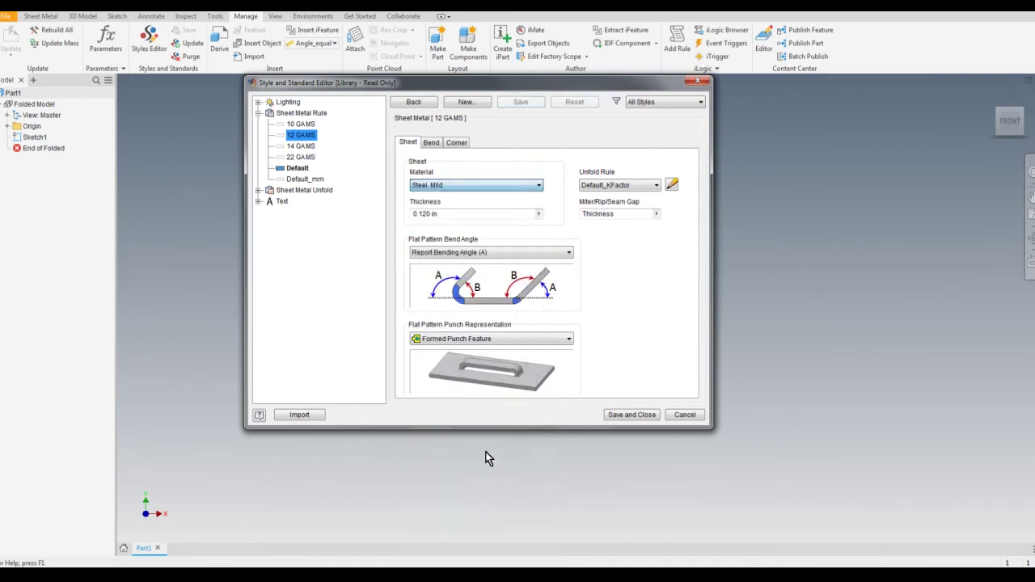
pyautogui.click(459, 214)
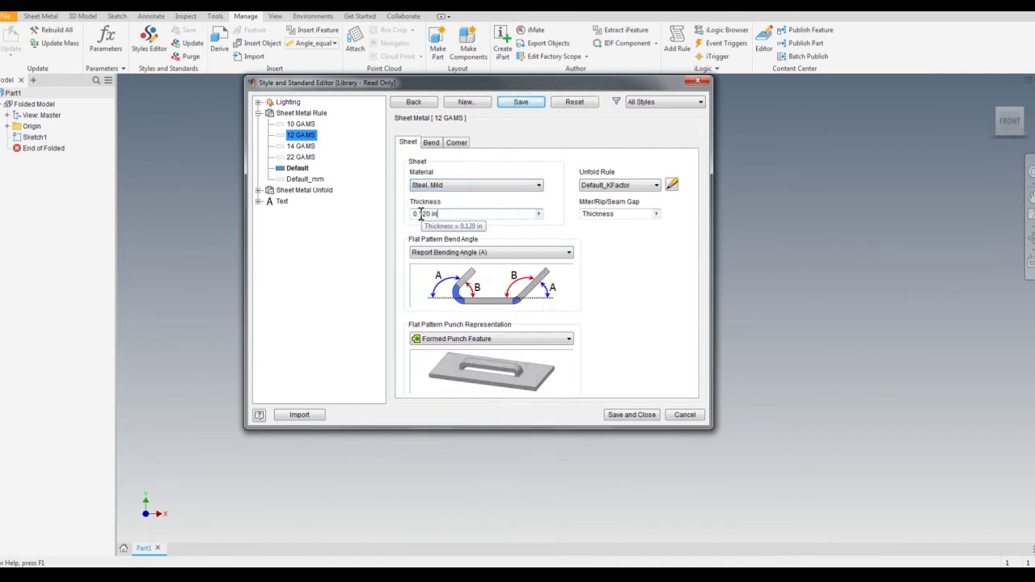
pyautogui.moveTo(421, 213); pyautogui.dragTo(488, 217)
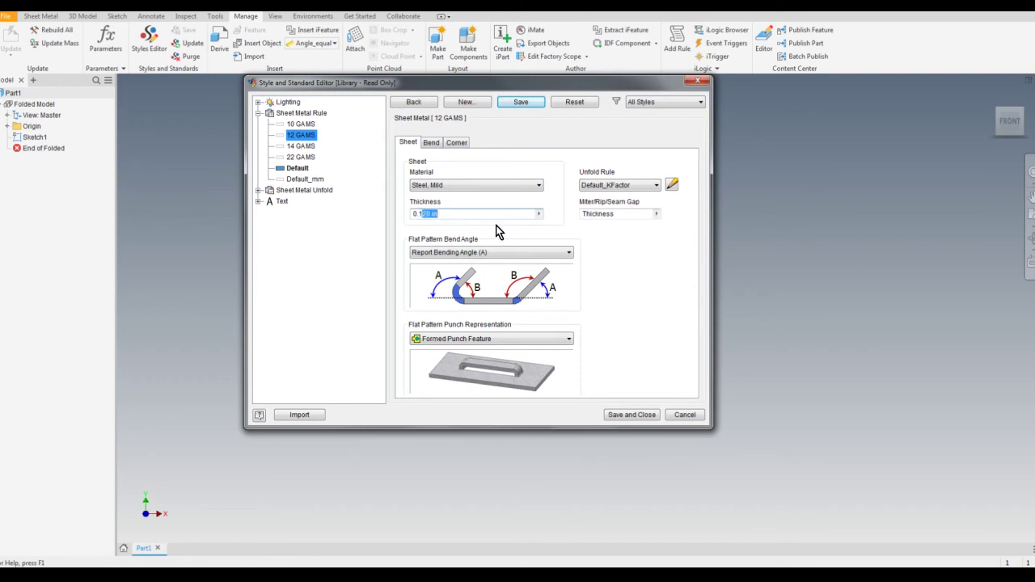
pyautogui.write('0')
pyautogui.click(522, 104)
# Set the 14 GAMS rule's material to Steel, Mild and its thickness to 0.0747, and save the rule.
pyautogui.click(301, 146)
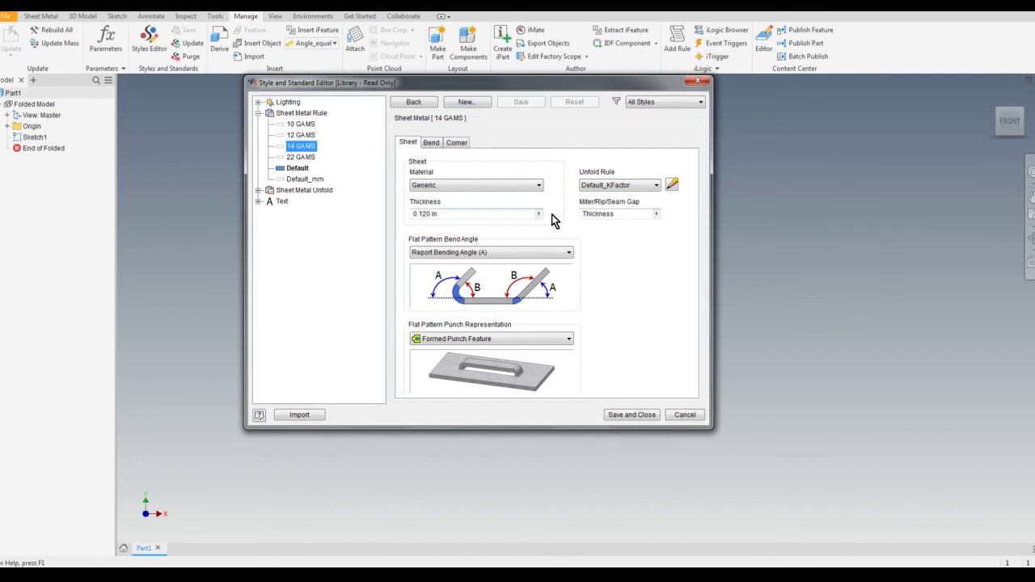
pyautogui.click(462, 187)
pyautogui.moveTo(538, 293); pyautogui.dragTo(537, 347)
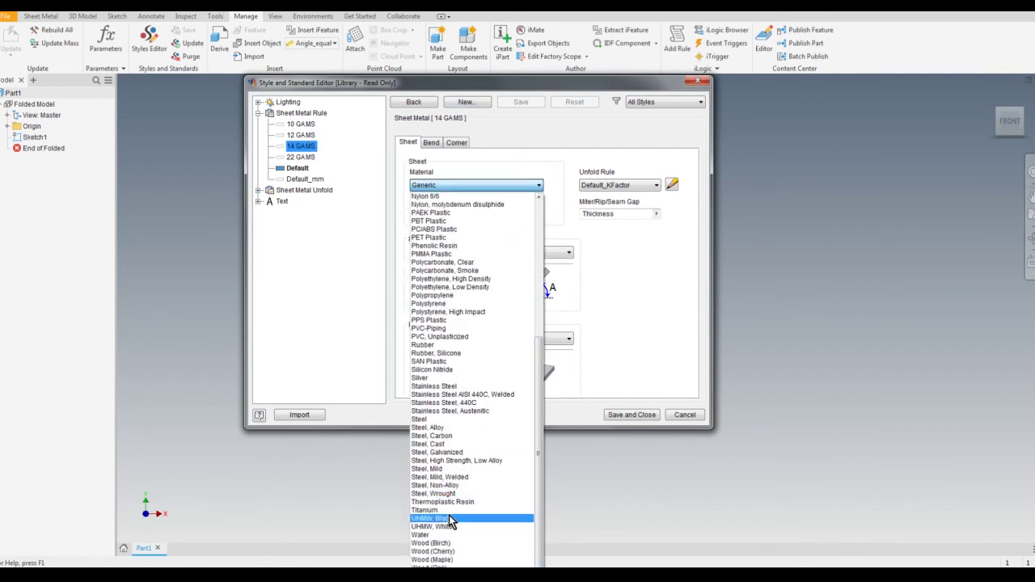
pyautogui.click(450, 469)
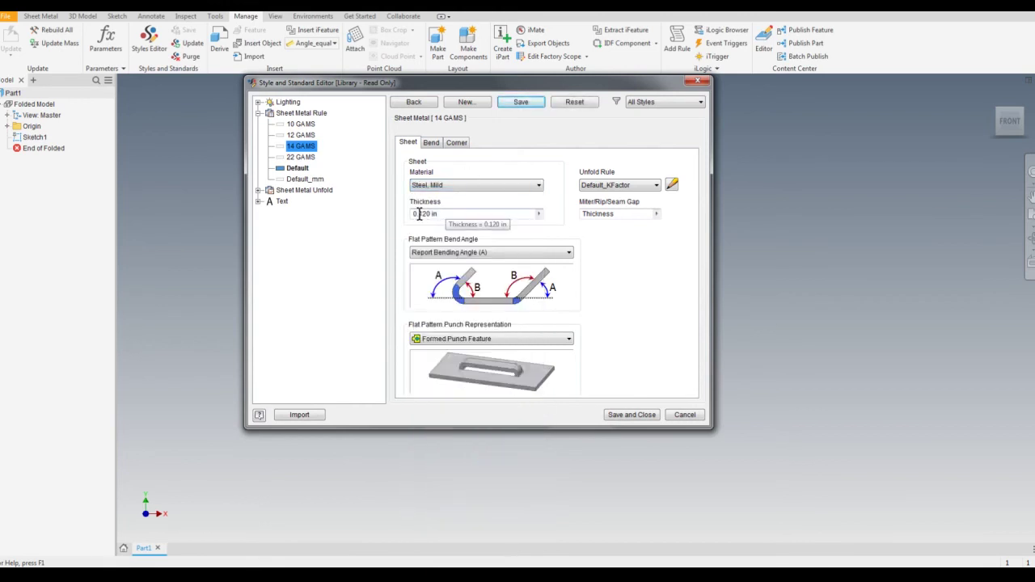
pyautogui.moveTo(418, 213); pyautogui.dragTo(460, 219)
pyautogui.write('0.0747')
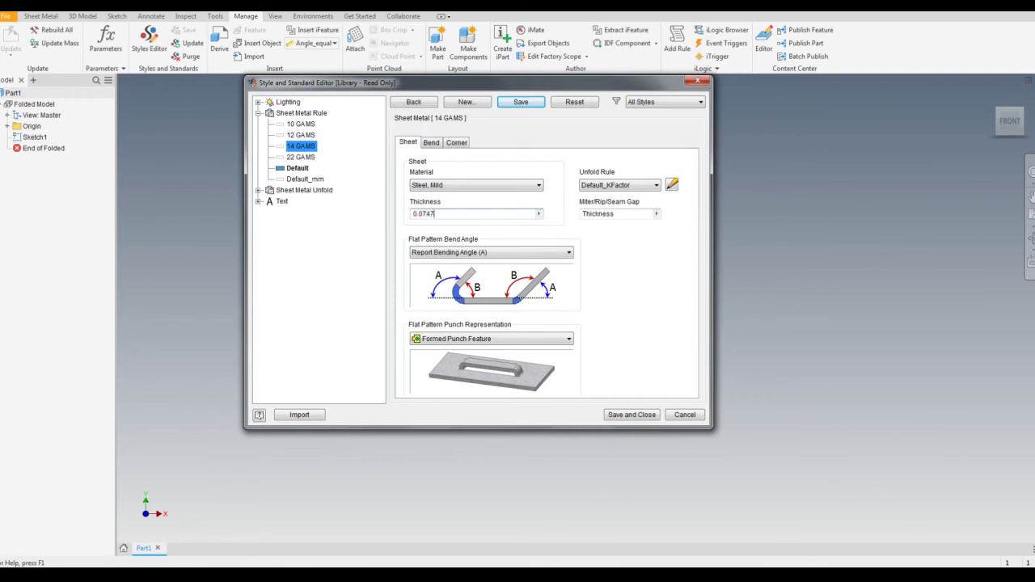
pyautogui.click(519, 103)
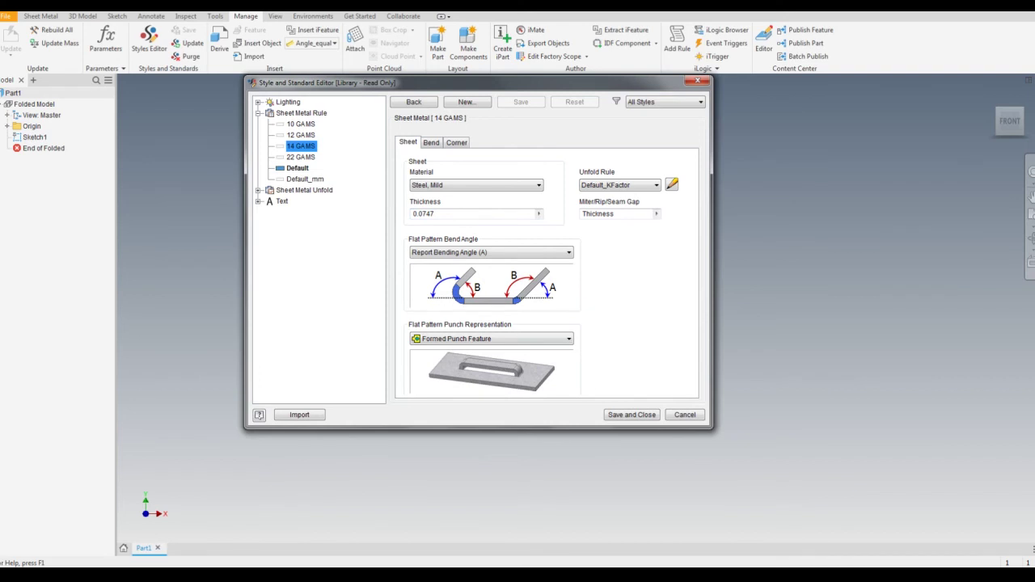
# Set the 22 GAMS rule's material to Steel, Mild and its thickness to 0.0299, and save the rule.
pyautogui.click(530, 577)
pyautogui.click(306, 158)
pyautogui.click(465, 186)
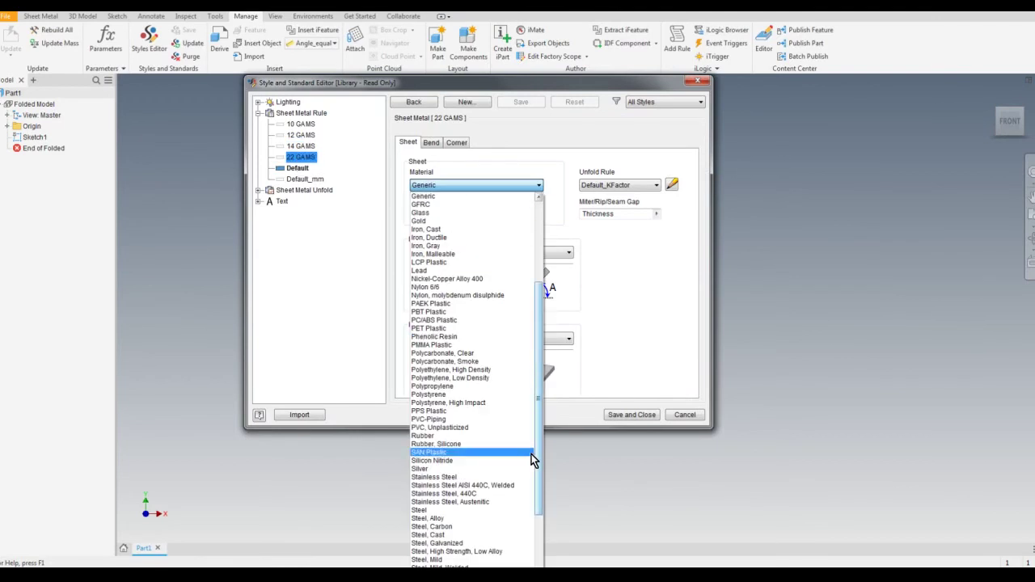
pyautogui.scroll(-3, 538, 456)
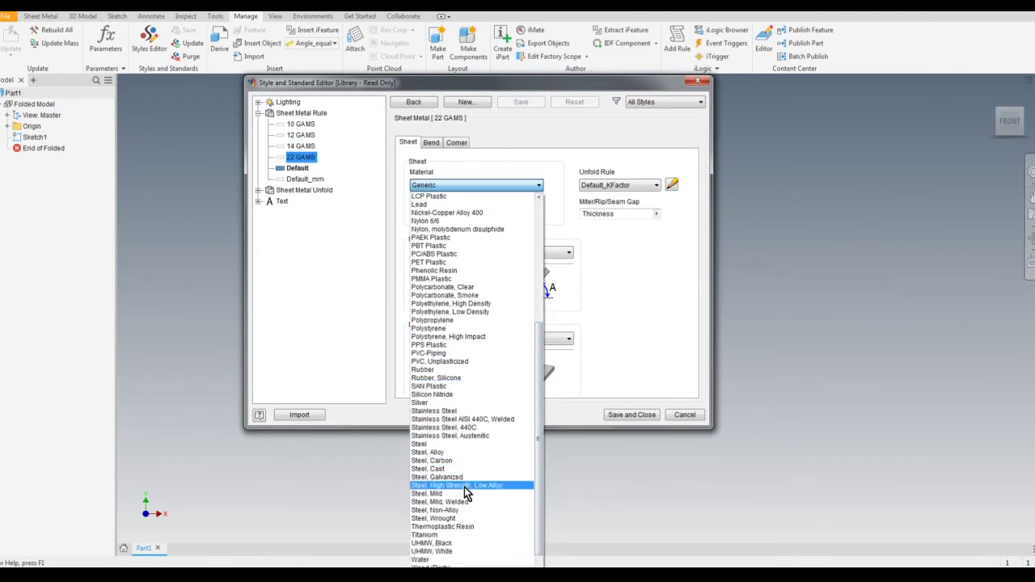
pyautogui.click(469, 495)
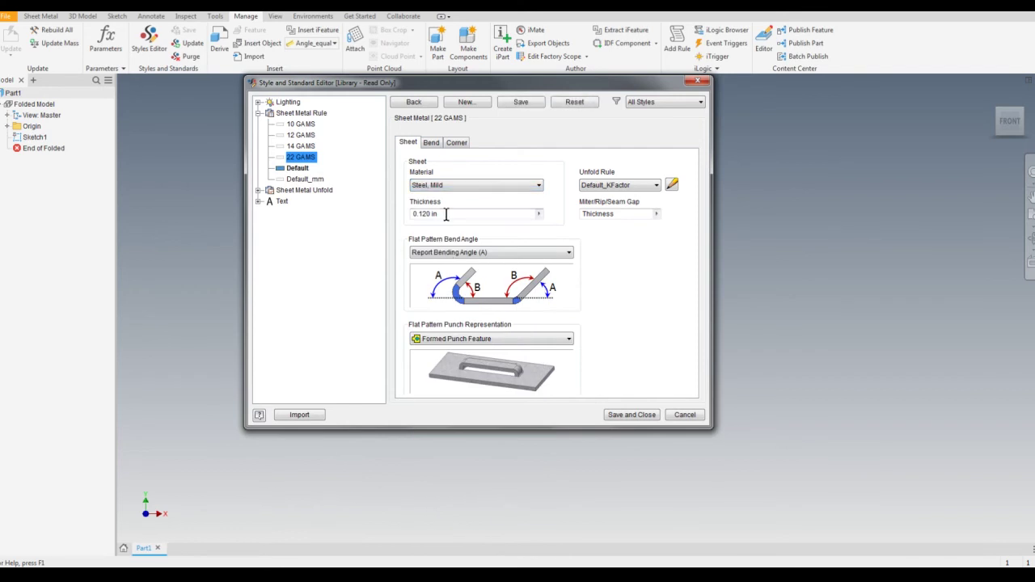
pyautogui.moveTo(420, 213); pyautogui.dragTo(498, 213)
pyautogui.write('02')
pyautogui.click(521, 103)
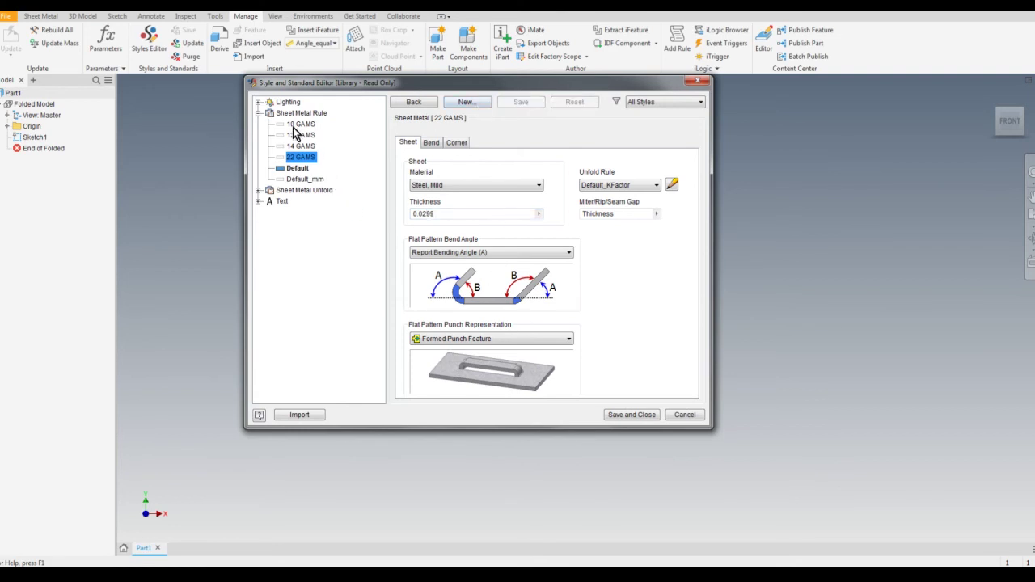
# Review the sheet material and thickness of the 10, 12, 14 and 22 GAMS rules alongside the Default rule.
pyautogui.click(299, 124)
pyautogui.click(300, 136)
pyautogui.click(301, 147)
pyautogui.click(301, 157)
pyautogui.click(297, 168)
pyautogui.click(302, 157)
pyautogui.click(302, 147)
pyautogui.click(303, 136)
pyautogui.click(304, 126)
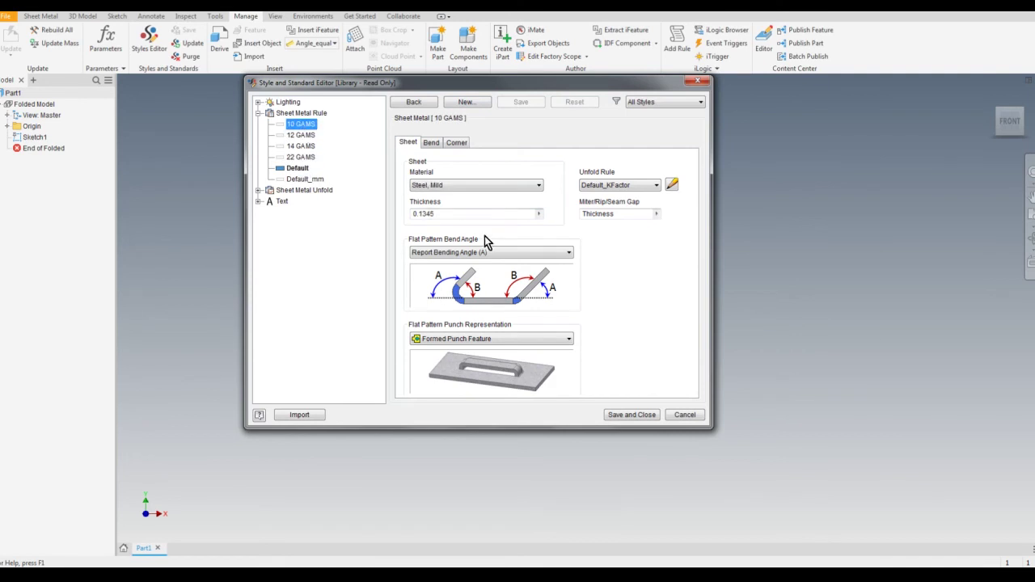
pyautogui.click(297, 170)
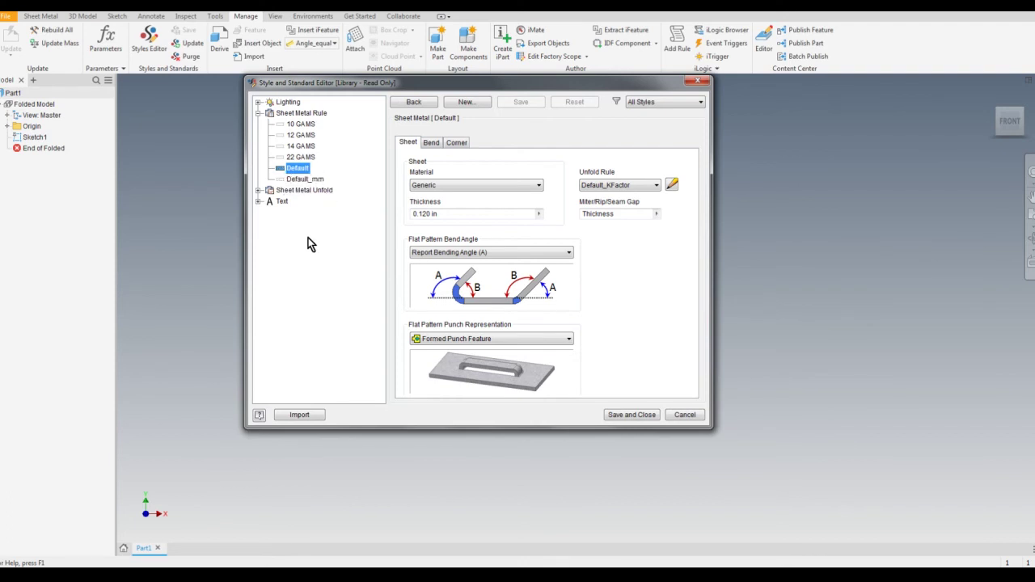
pyautogui.click(296, 126)
pyautogui.click(297, 146)
pyautogui.click(300, 157)
pyautogui.click(297, 169)
# Compare the Tear and Round bend relief shapes for the 10 GAMS rule and set the shape to Round.
pyautogui.click(303, 125)
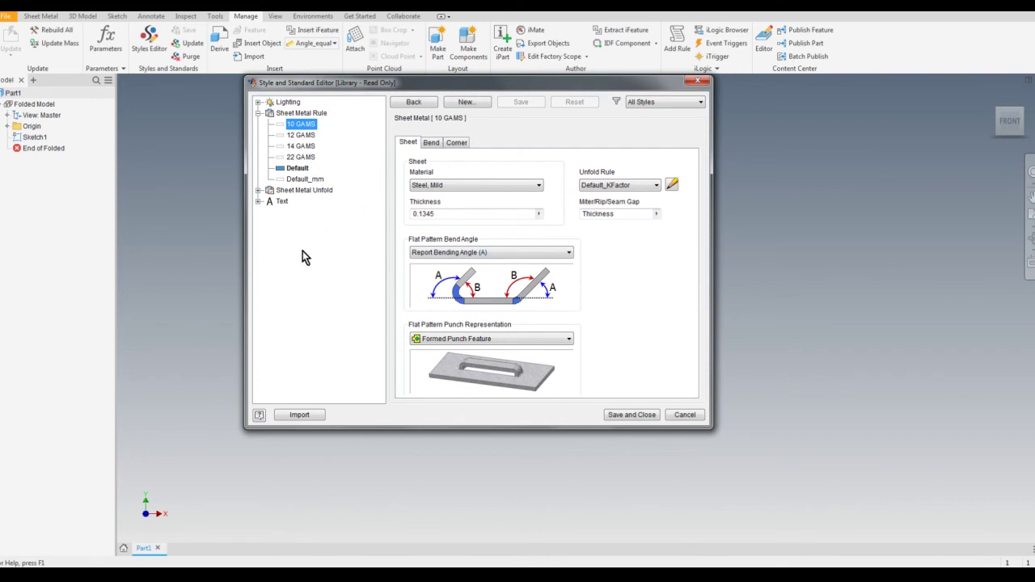
pyautogui.click(432, 142)
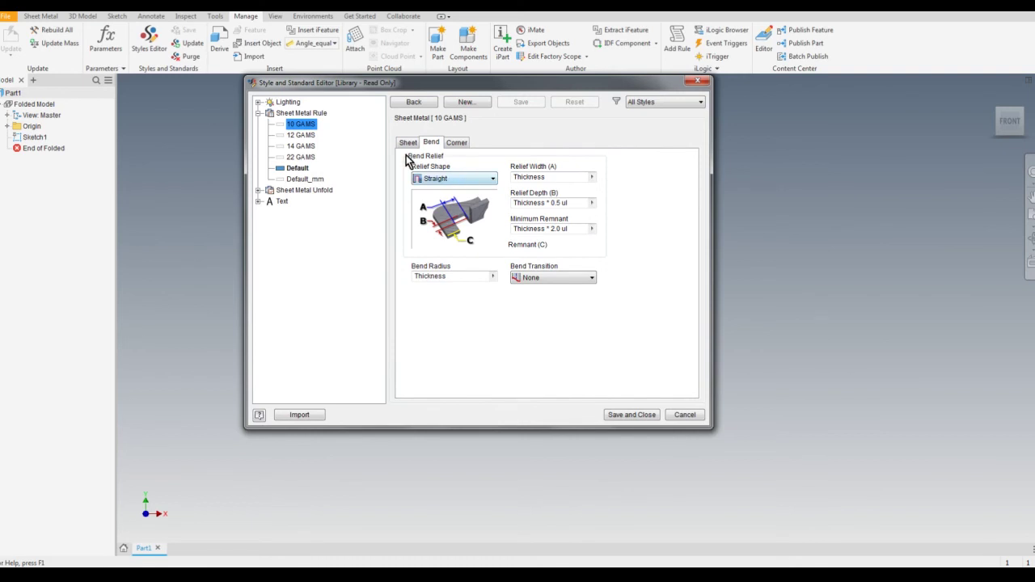
pyautogui.click(492, 179)
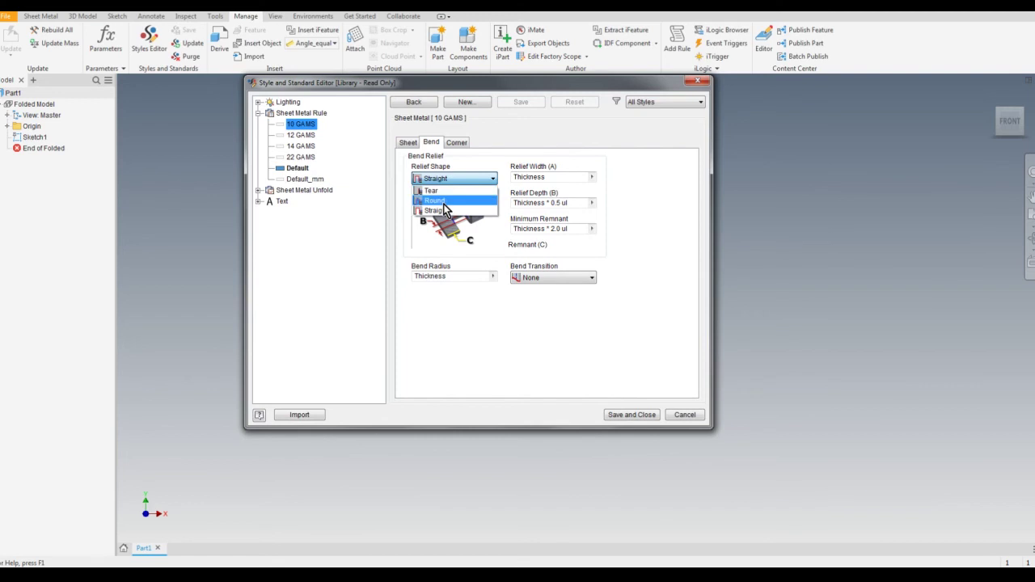
pyautogui.click(443, 202)
pyautogui.click(476, 178)
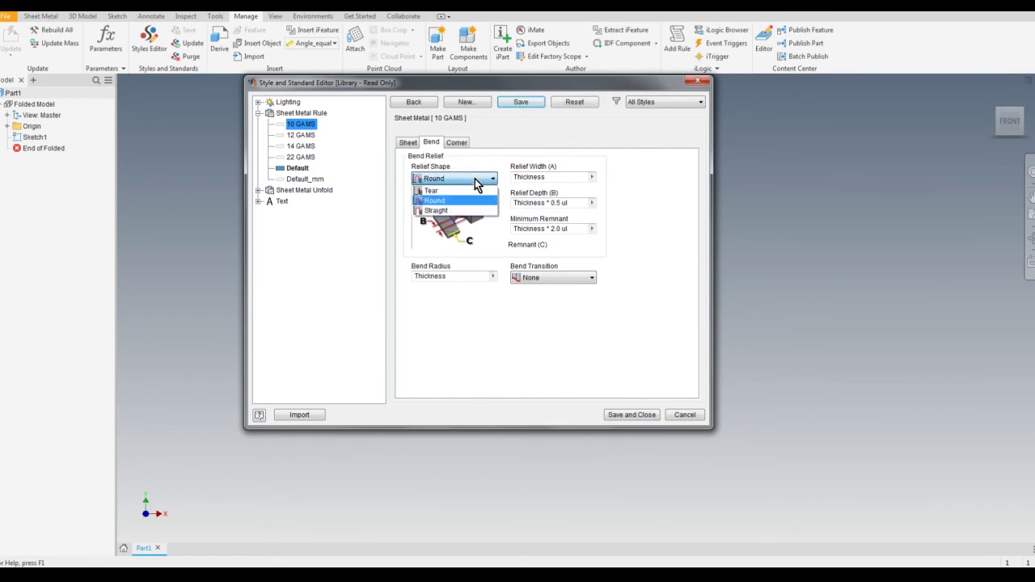
pyautogui.click(453, 193)
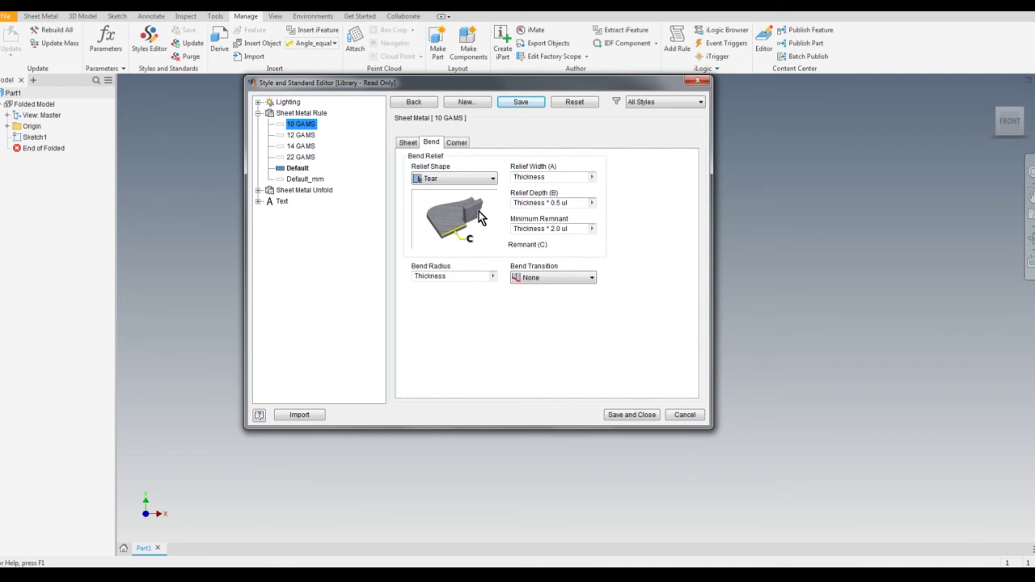
pyautogui.click(451, 181)
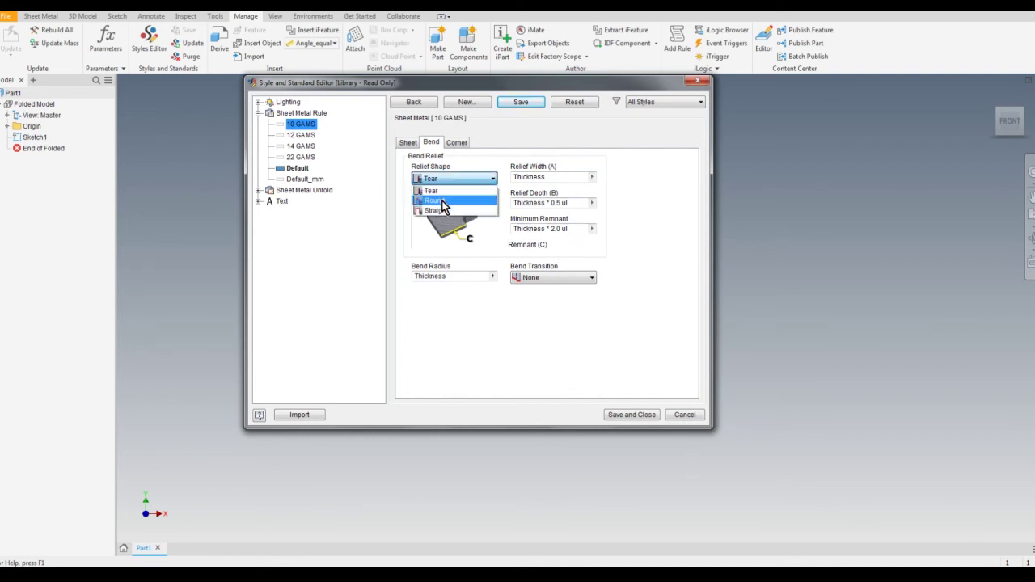
pyautogui.click(441, 203)
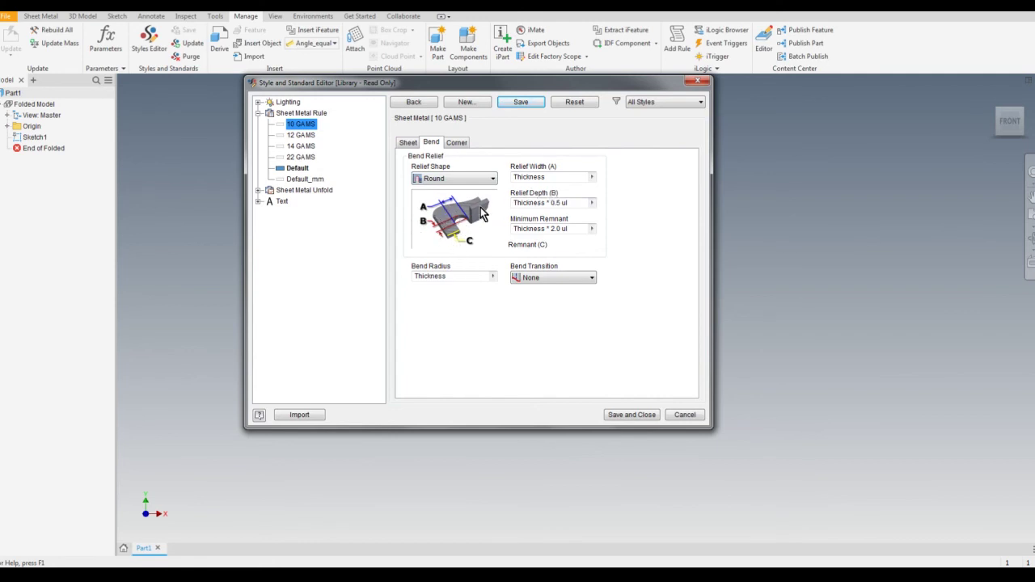
# Set the 10 GAMS rule's bend relief width to Thickness/2 and its minimum remnant to Thickness.
pyautogui.click(555, 176)
pyautogui.write('/2')
pyautogui.moveTo(565, 202)
pyautogui.moveTo(570, 229); pyautogui.dragTo(546, 229)
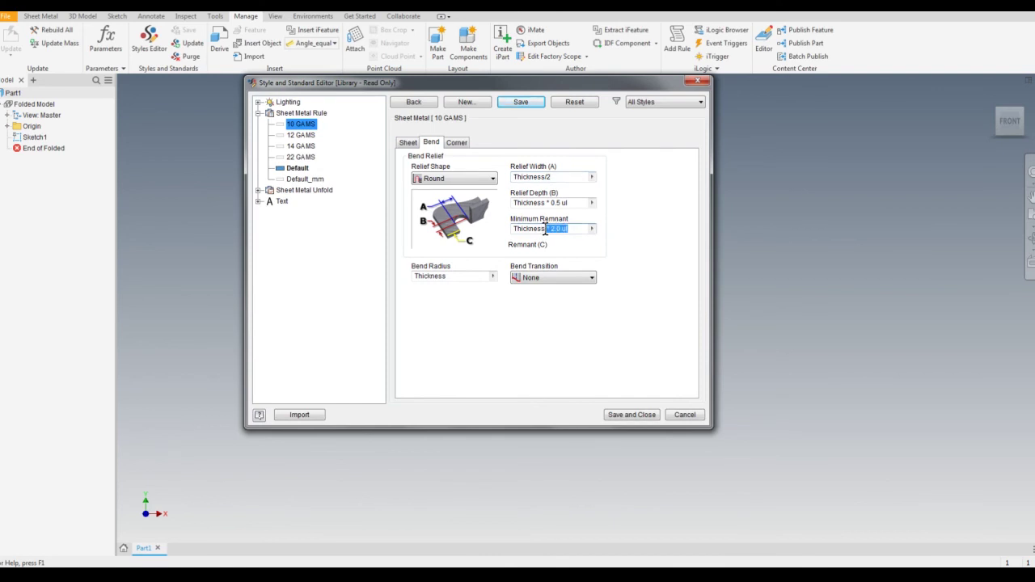
pyautogui.press('BackSpace')
# Set the 10 GAMS rule's two-bend corner relief to Round with size Thickness * 2, and save the rule.
pyautogui.click(458, 144)
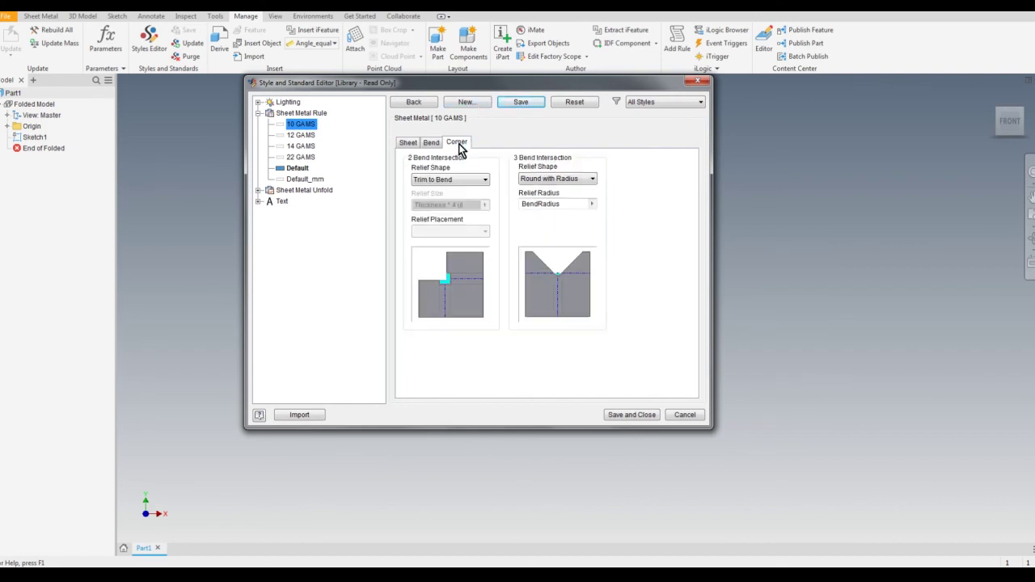
pyautogui.click(430, 143)
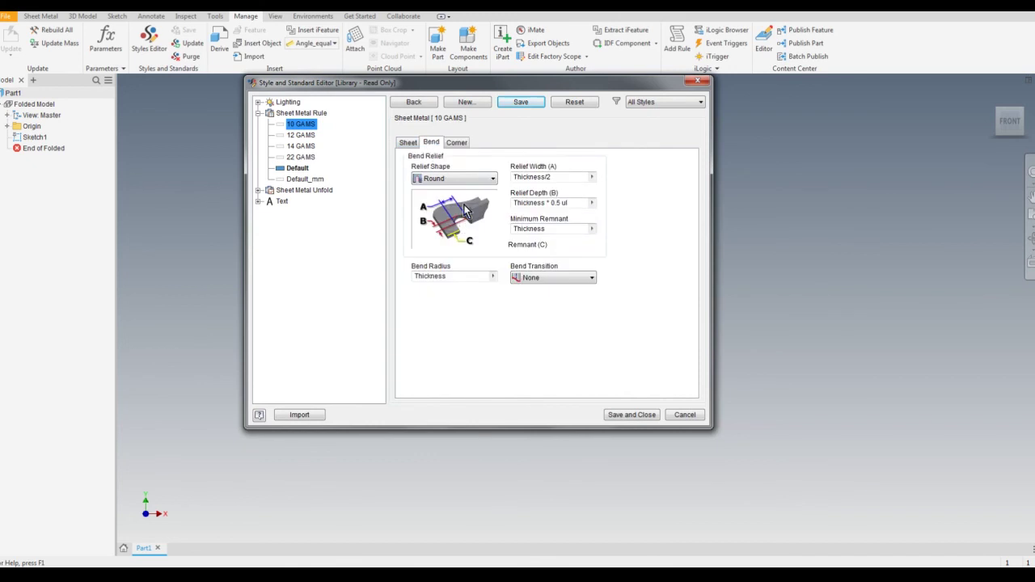
pyautogui.click(453, 143)
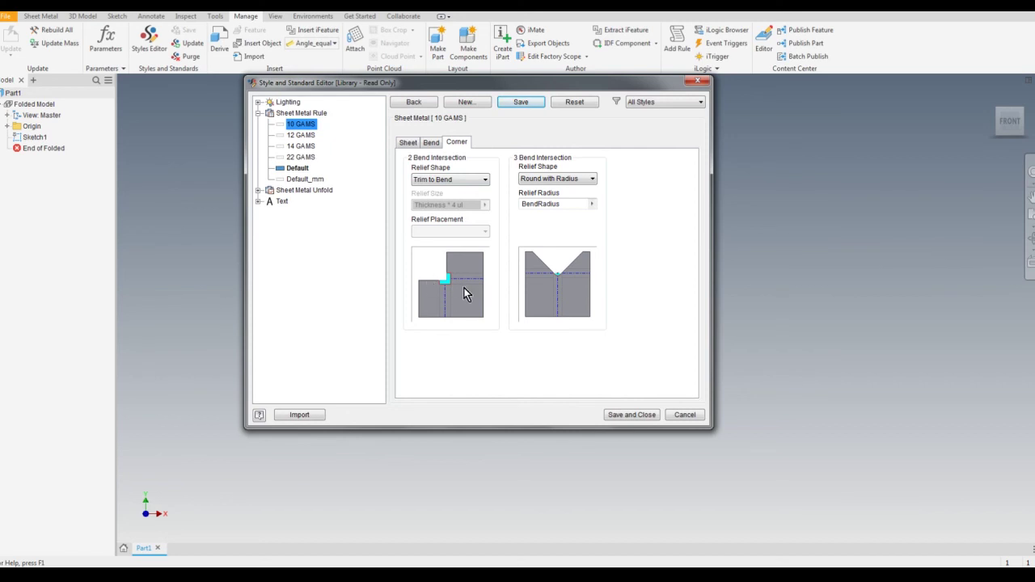
pyautogui.click(465, 187)
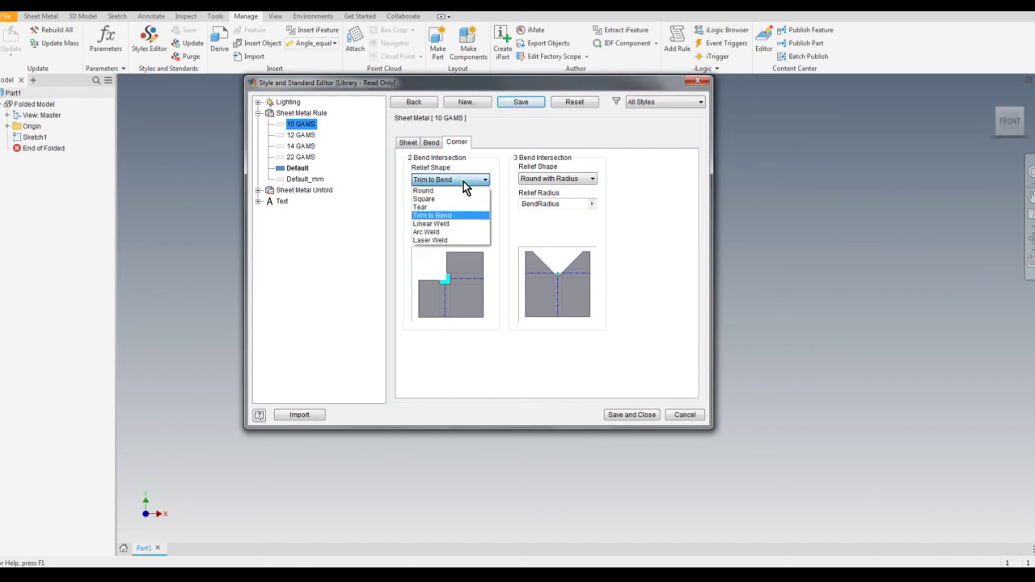
pyautogui.click(453, 191)
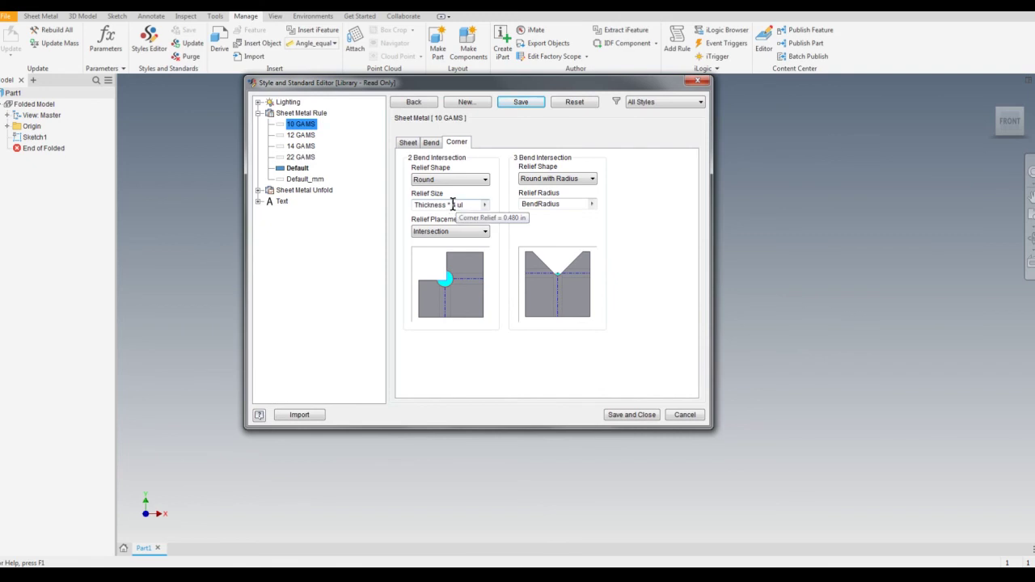
pyautogui.moveTo(453, 205); pyautogui.dragTo(476, 205)
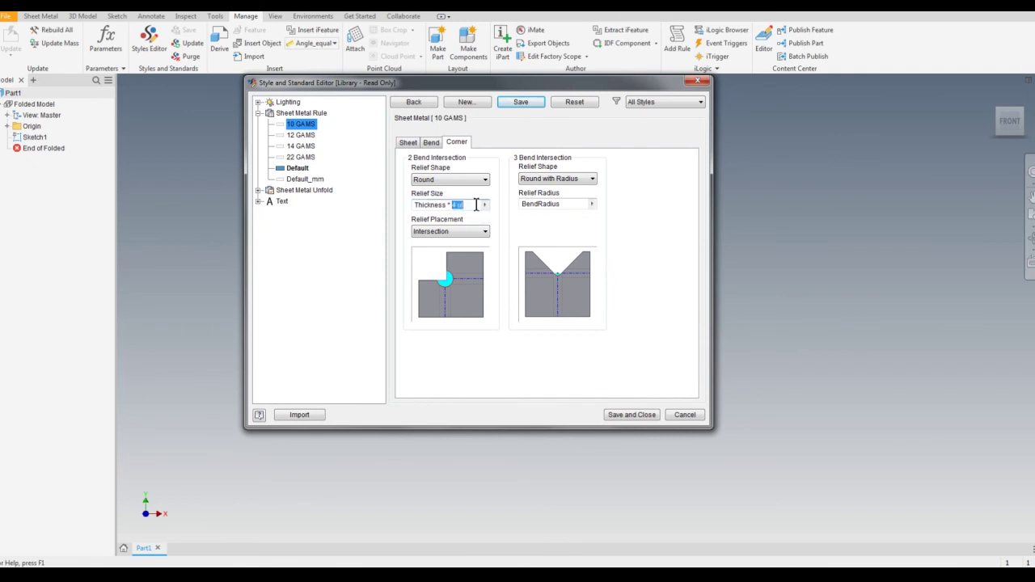
pyautogui.write('2')
pyautogui.click(521, 103)
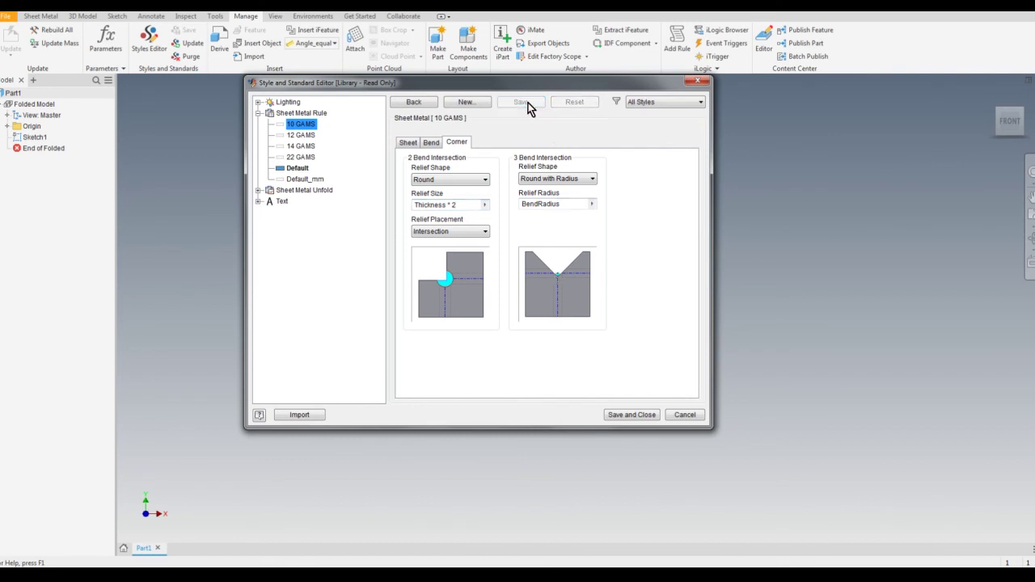
# Set the 12 GAMS rule's bend relief shape to Round and its relief width to Thickness/2.
pyautogui.click(304, 135)
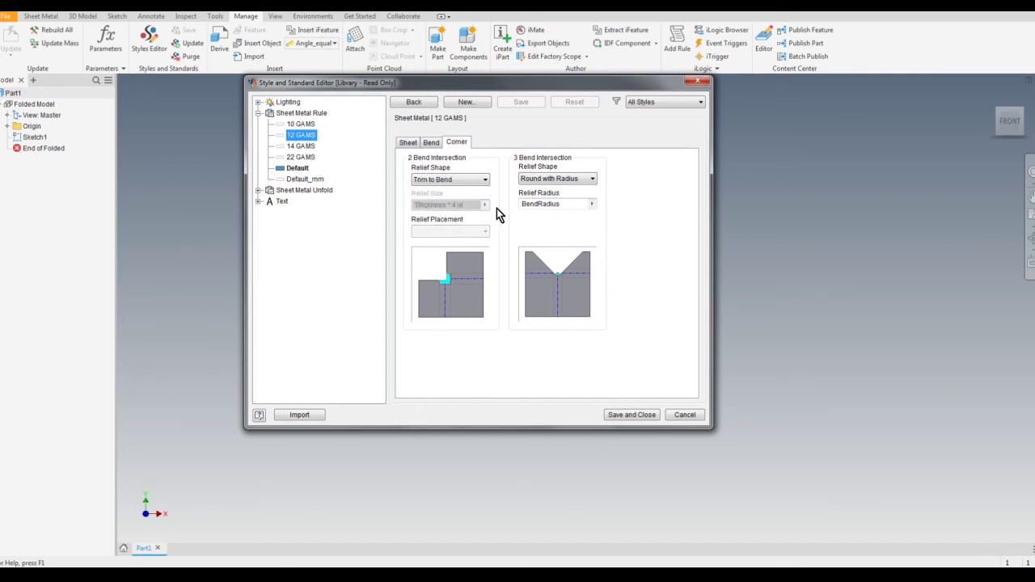
pyautogui.click(429, 143)
pyautogui.click(474, 178)
pyautogui.click(467, 200)
pyautogui.click(554, 177)
pyautogui.write('/2')
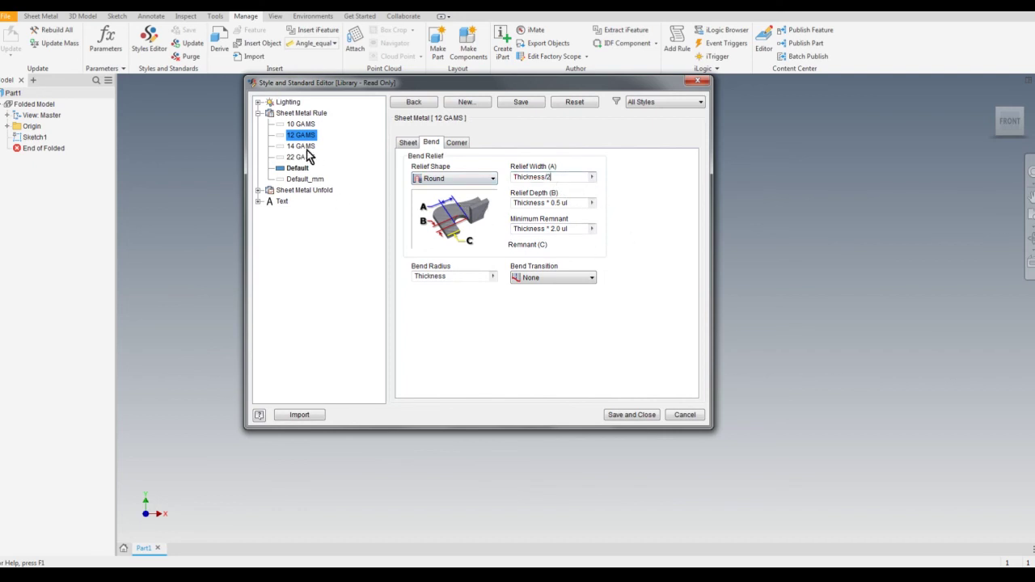
# Set the 12 GAMS rule's two-bend corner relief to Round with size Thickness * 2, and save the rule.
pyautogui.click(458, 144)
pyautogui.click(457, 180)
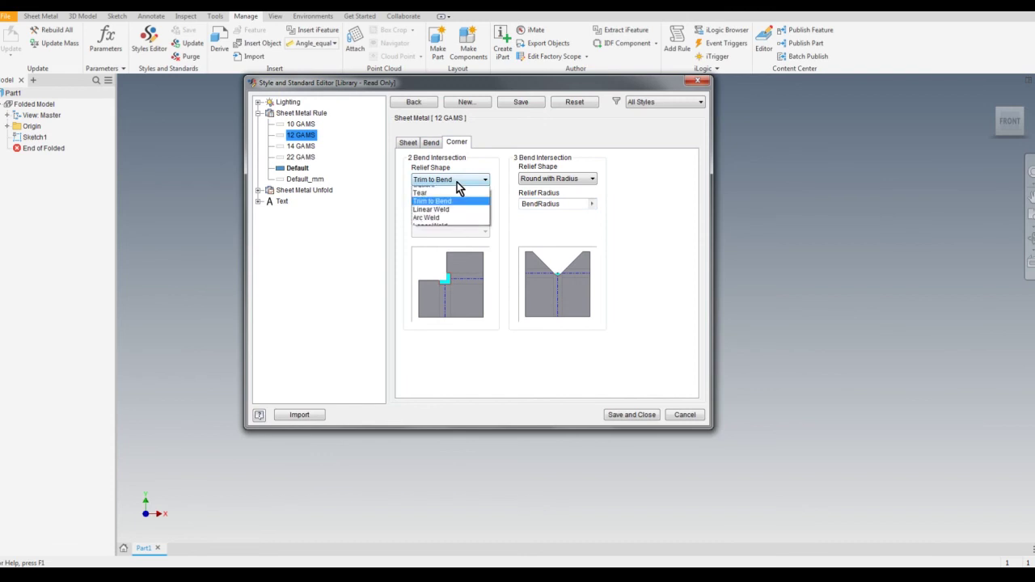
pyautogui.click(475, 196)
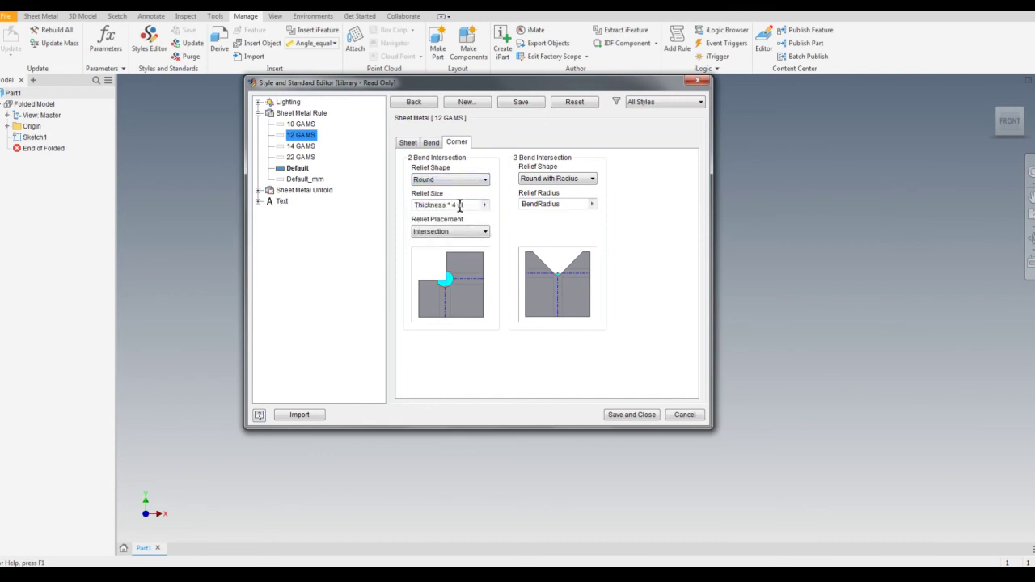
pyautogui.moveTo(452, 205); pyautogui.dragTo(465, 204)
pyautogui.write('2')
pyautogui.click(518, 103)
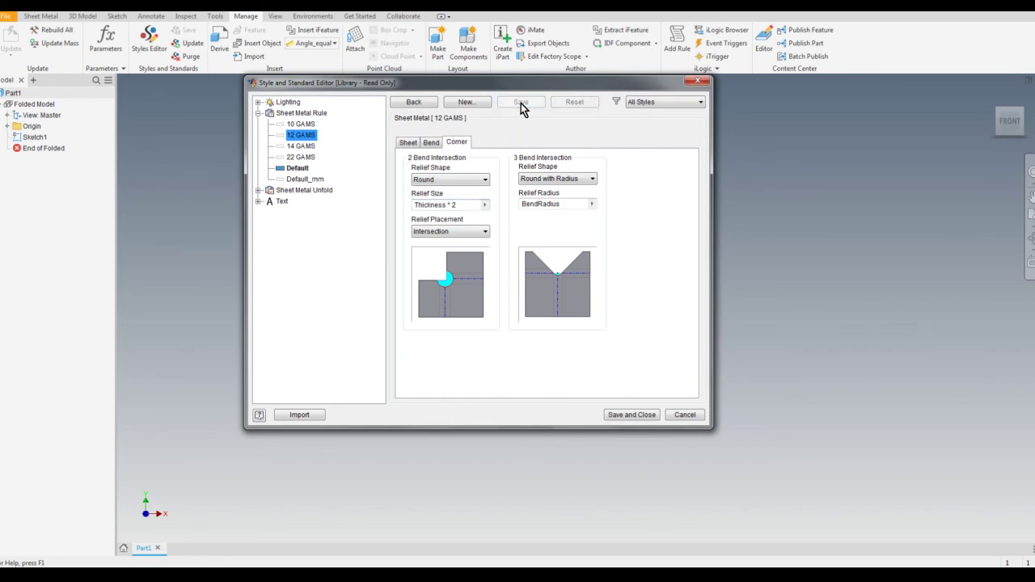
# Set the 14 GAMS rule's bend relief shape to Round and its relief width to Thickness/2.
pyautogui.click(306, 147)
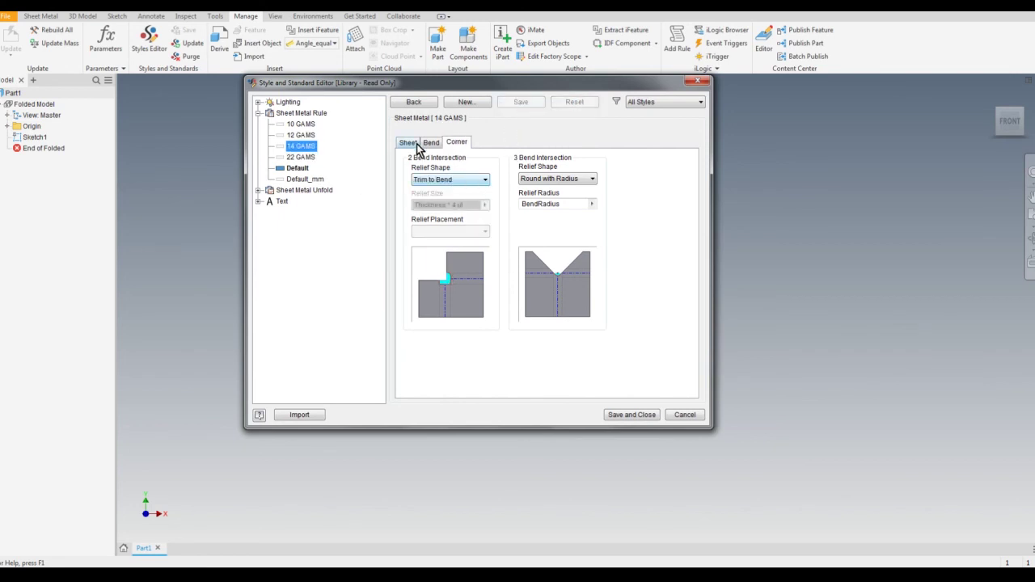
pyautogui.click(434, 149)
pyautogui.click(453, 178)
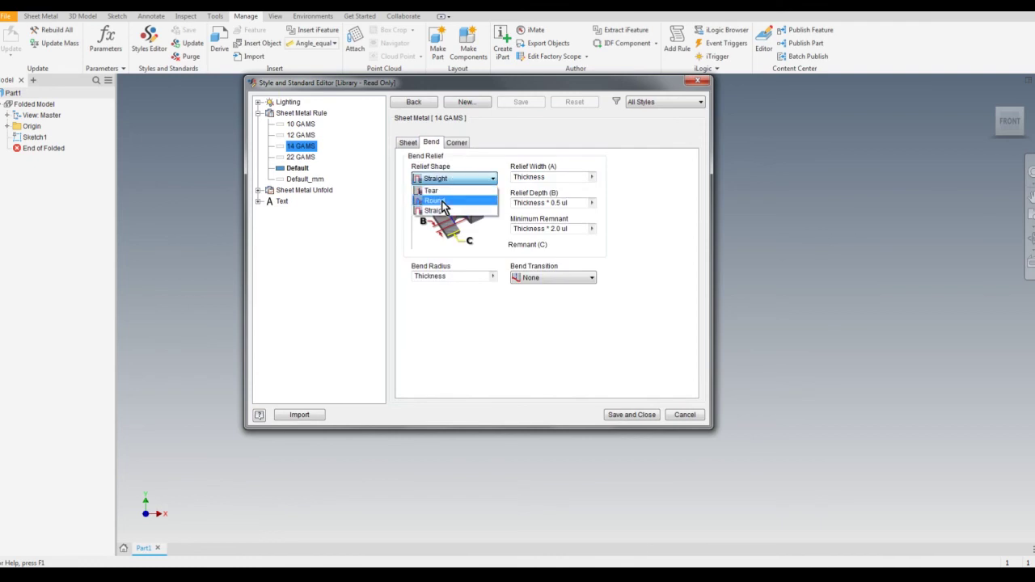
pyautogui.click(443, 203)
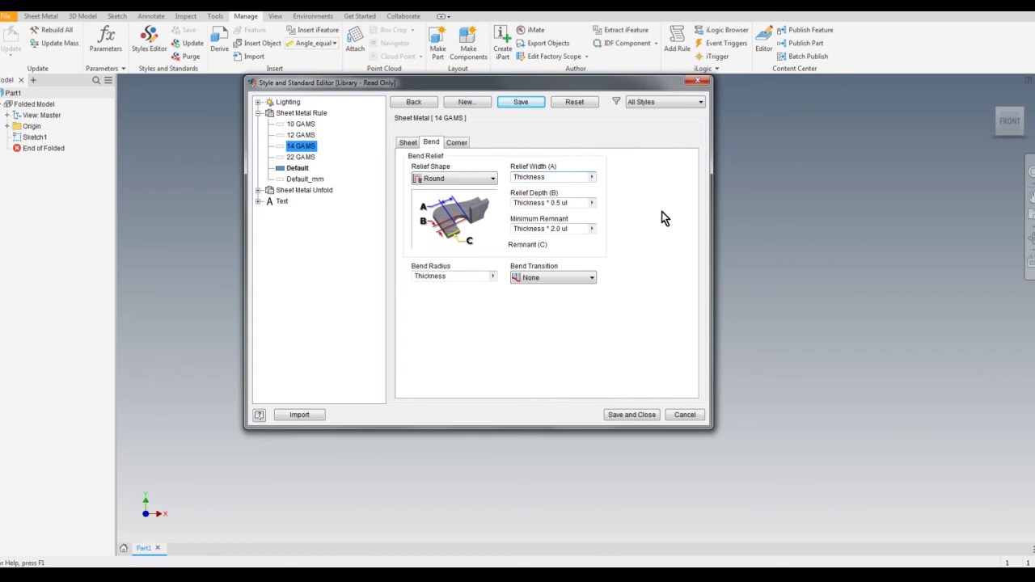
pyautogui.write('/2')
# Set the 14 GAMS rule's two-bend corner relief to Round with size Thickness * 2, and save the rule.
pyautogui.click(456, 142)
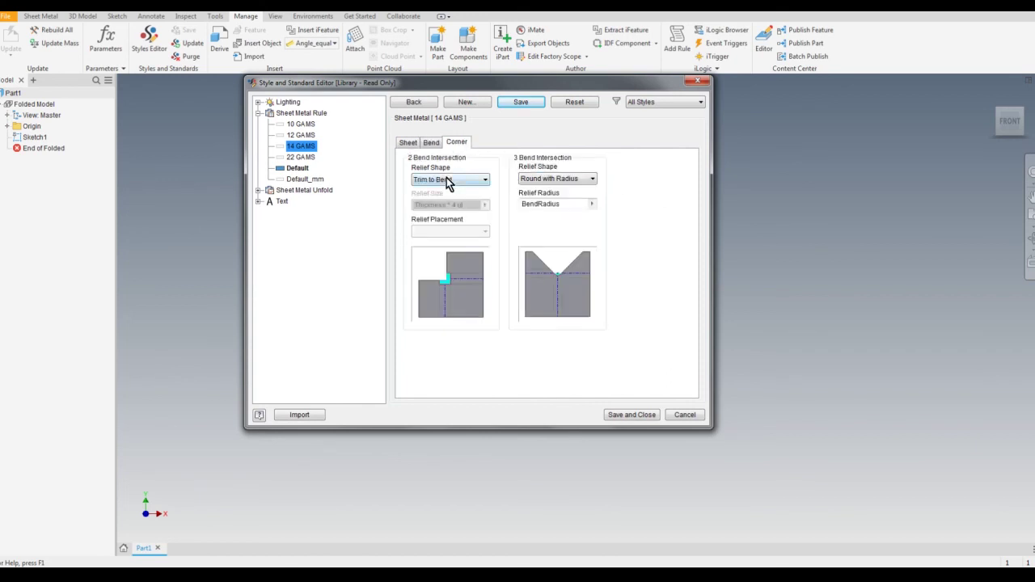
pyautogui.click(447, 179)
pyautogui.click(441, 191)
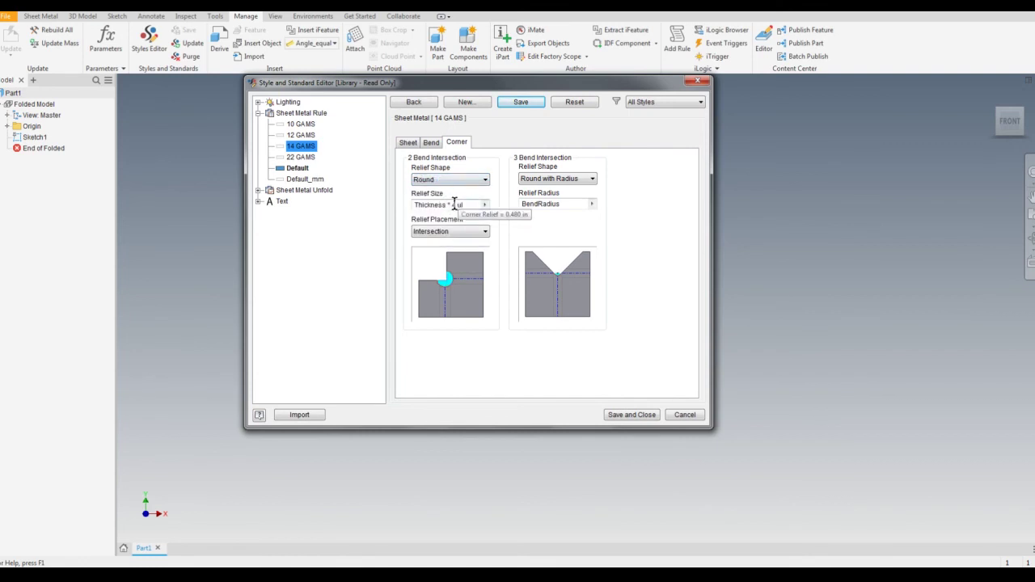
pyautogui.moveTo(452, 205); pyautogui.dragTo(486, 207)
pyautogui.write('2')
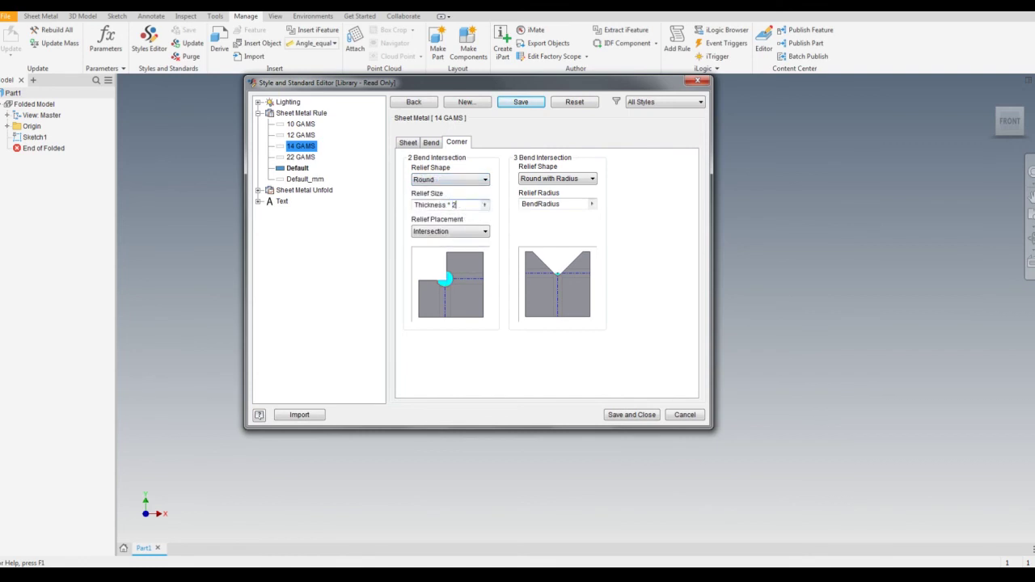
pyautogui.click(521, 102)
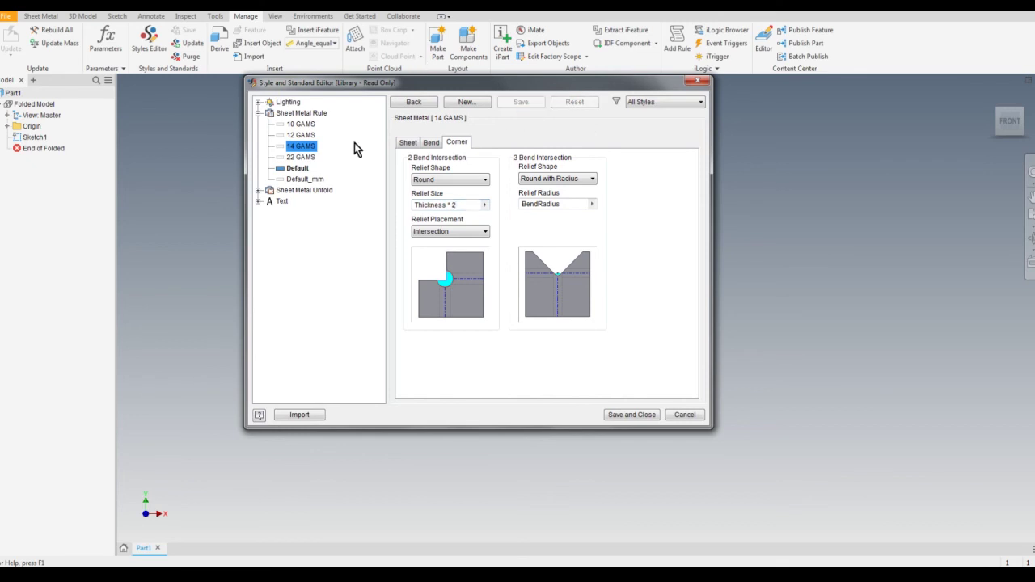
# Set the 22 GAMS rule's two-bend corner relief to Round with size Thickness * 2.
pyautogui.click(296, 157)
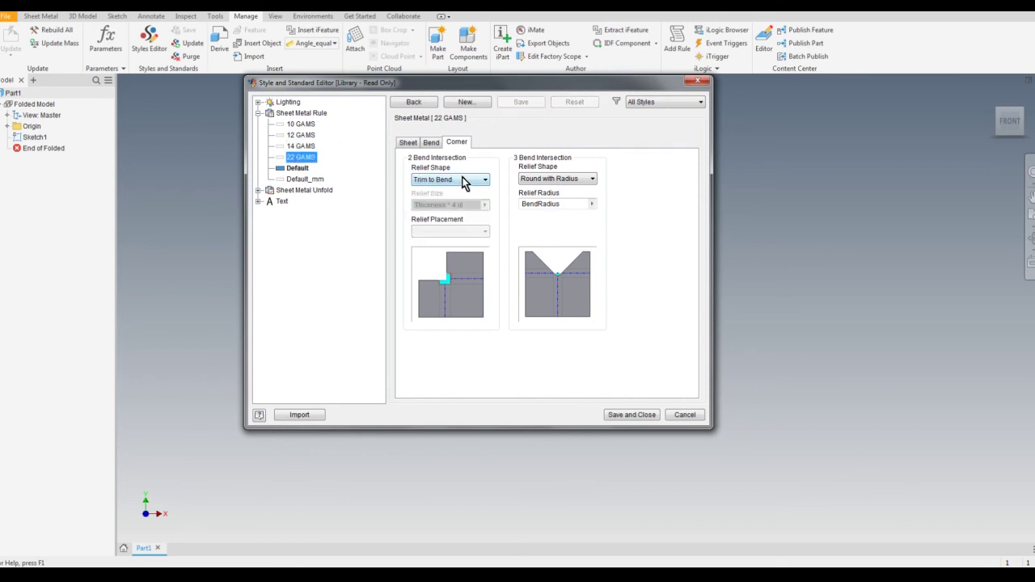
pyautogui.click(455, 177)
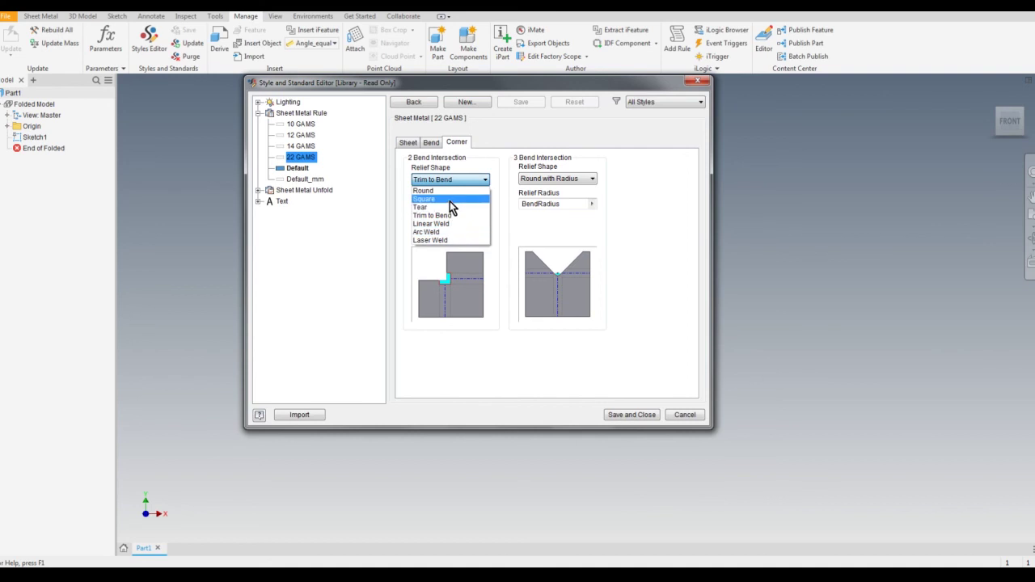
pyautogui.click(449, 192)
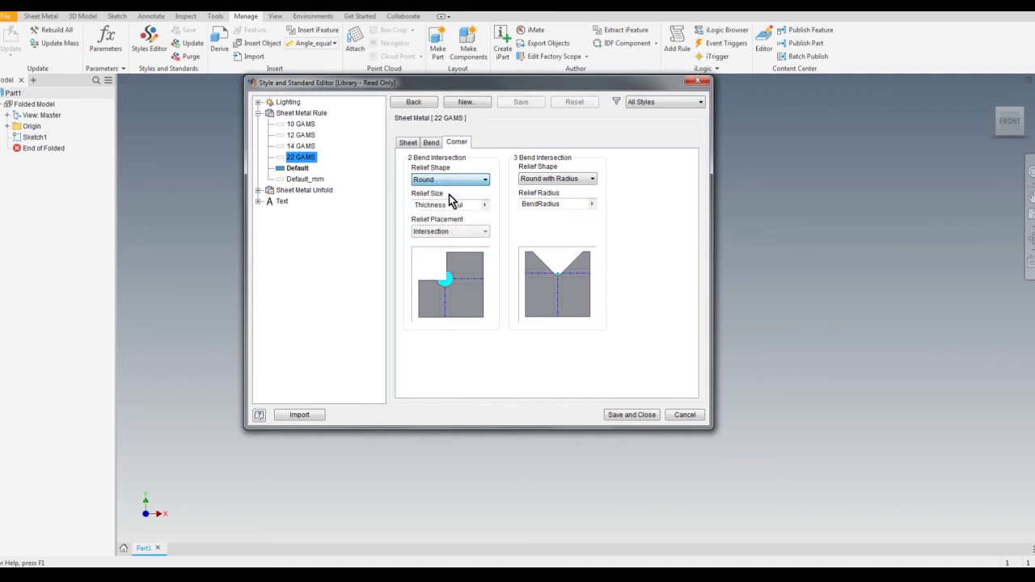
pyautogui.moveTo(451, 206); pyautogui.dragTo(474, 204)
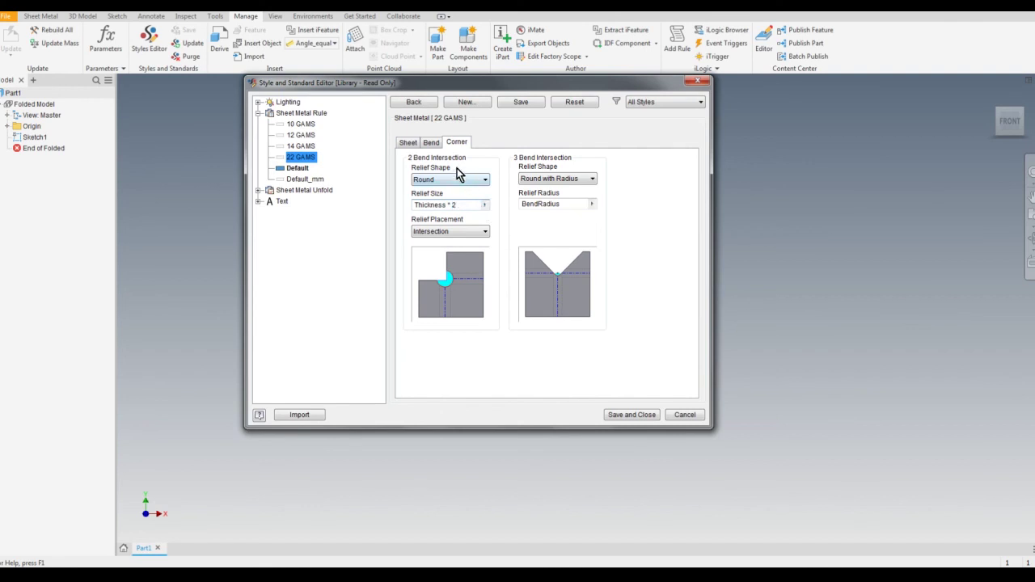
# Set the 22 GAMS rule's bend relief to Round with relief width Thickness/2, and save the rule.
pyautogui.click(431, 142)
pyautogui.click(449, 179)
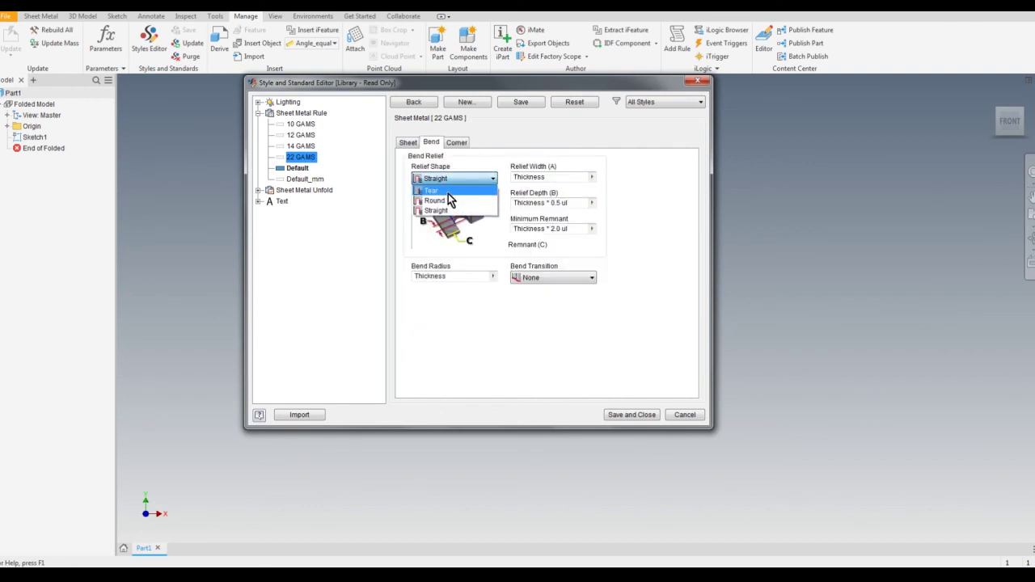
pyautogui.click(443, 199)
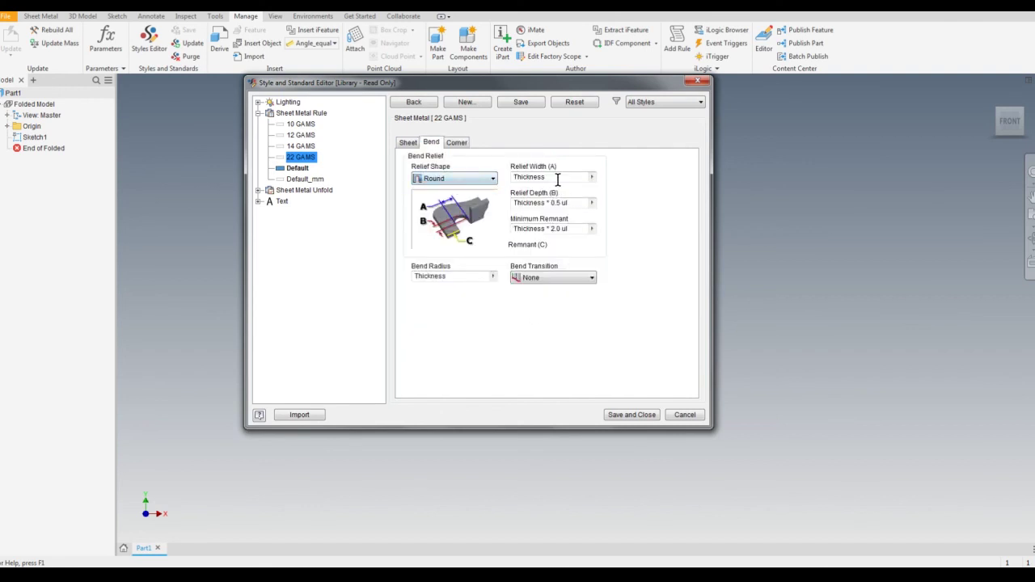
pyautogui.click(555, 177)
pyautogui.write('/2')
pyautogui.click(522, 102)
# Review the 10 GAMS rule's bend and sheet settings, and save and close the style editor.
pyautogui.click(301, 123)
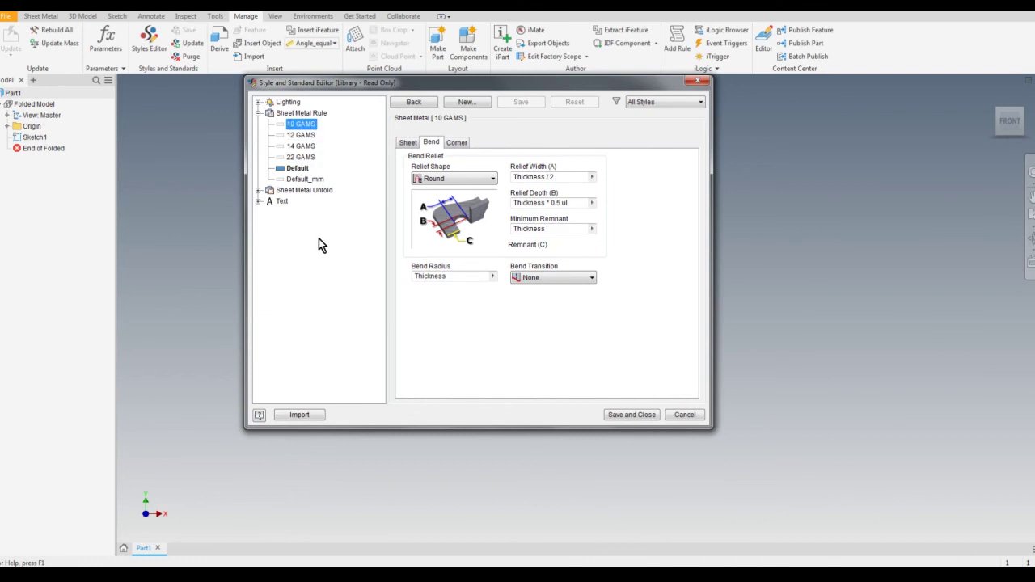
pyautogui.click(409, 142)
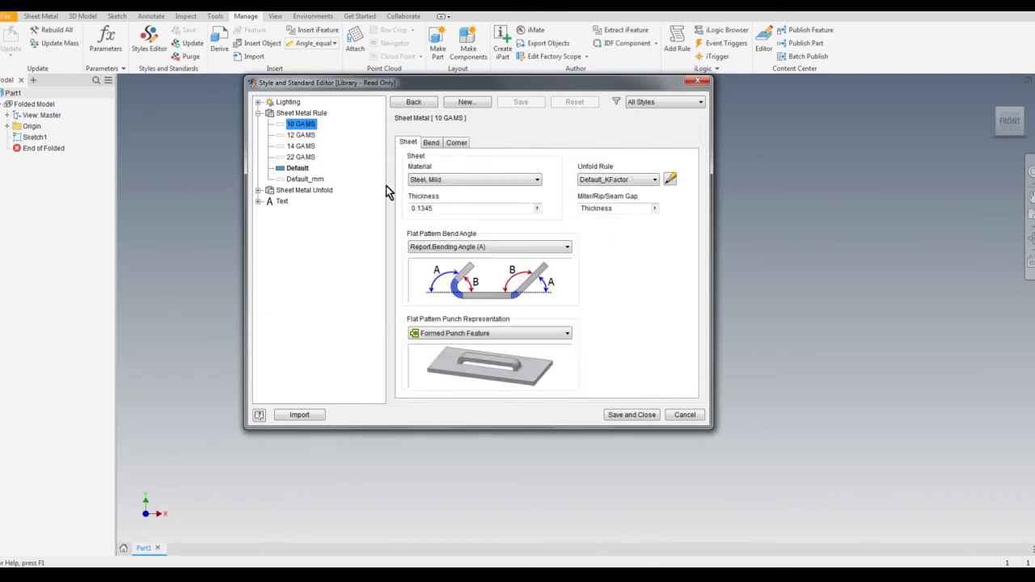
pyautogui.click(635, 415)
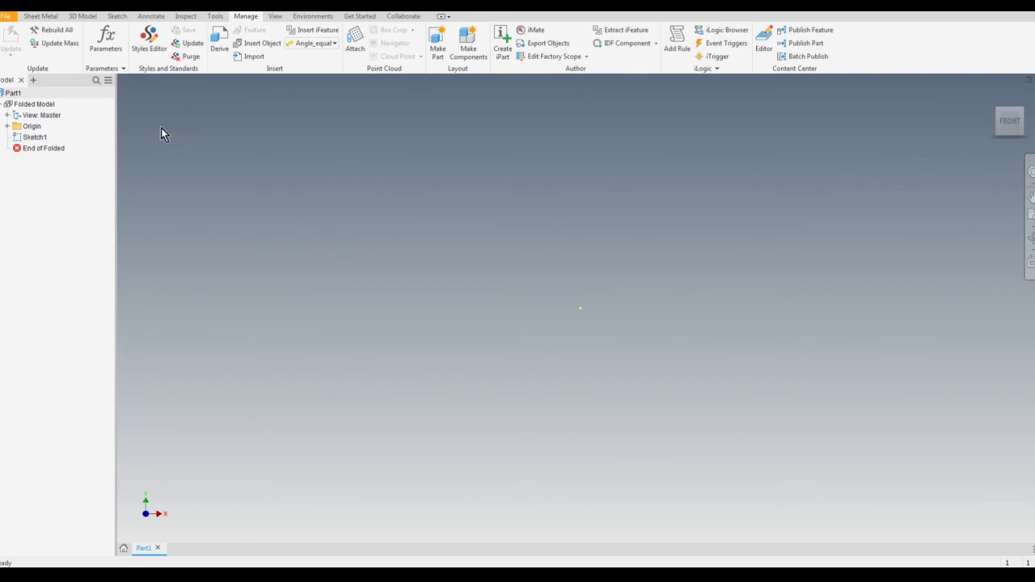
# Open the sheet metal defaults and examine which sheet metal rules are available for the part.
pyautogui.click(40, 17)
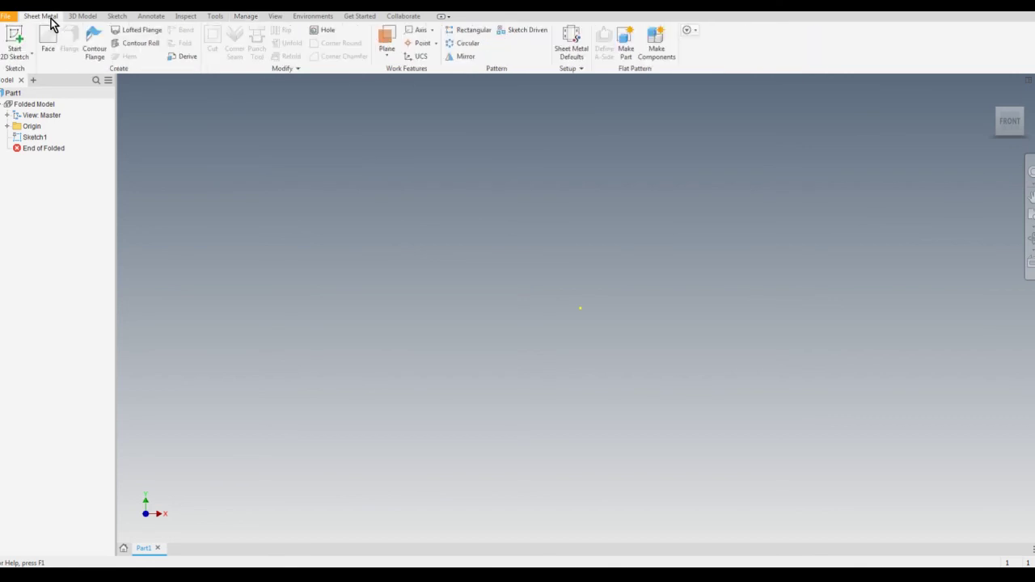
pyautogui.click(573, 40)
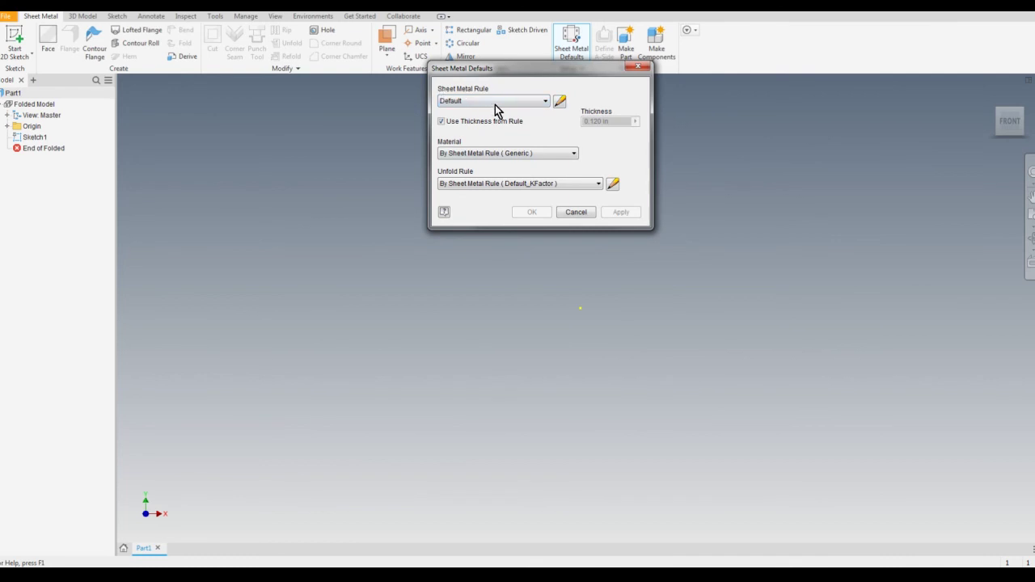
pyautogui.click(546, 103)
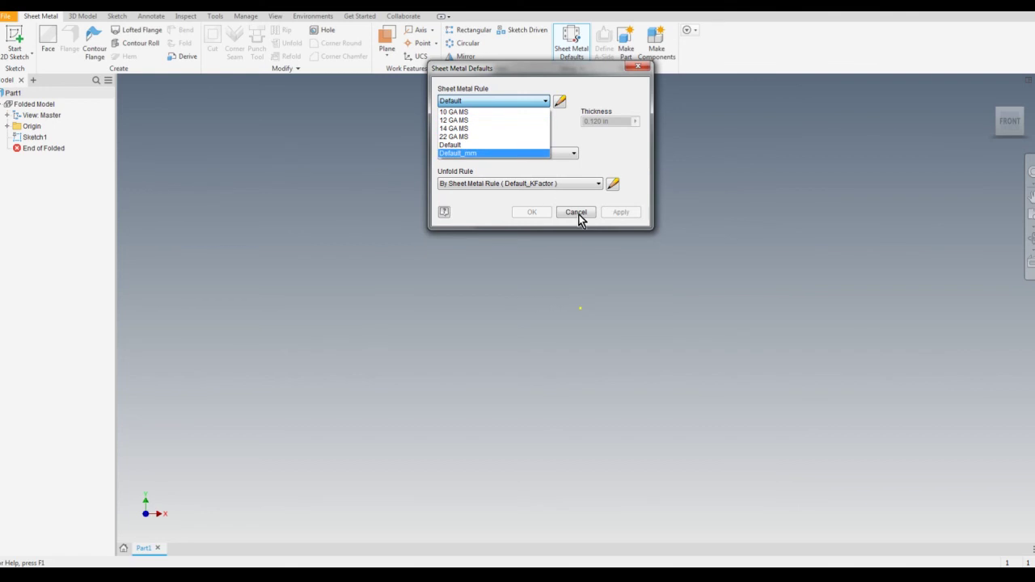
# Edit the Default_KFactor unfold rule and set its KFactor value to 0.35.
pyautogui.click(614, 187)
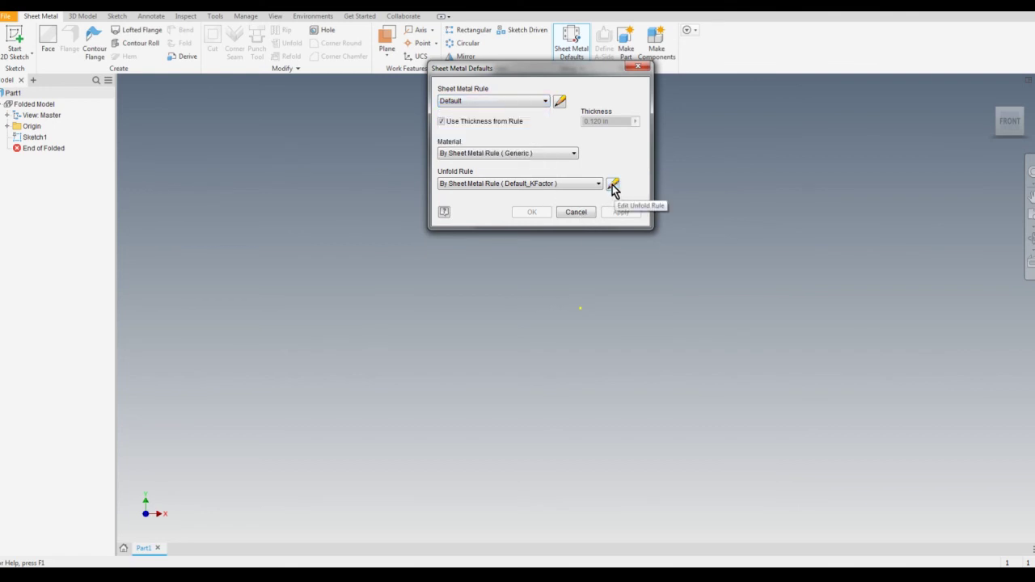
pyautogui.click(613, 185)
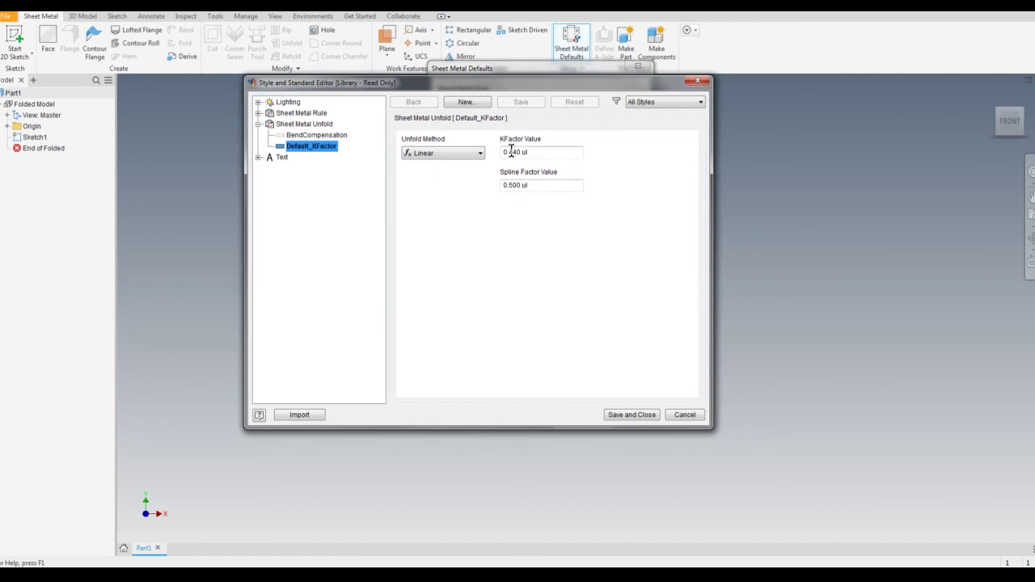
pyautogui.moveTo(509, 153); pyautogui.dragTo(520, 155)
pyautogui.write('35')
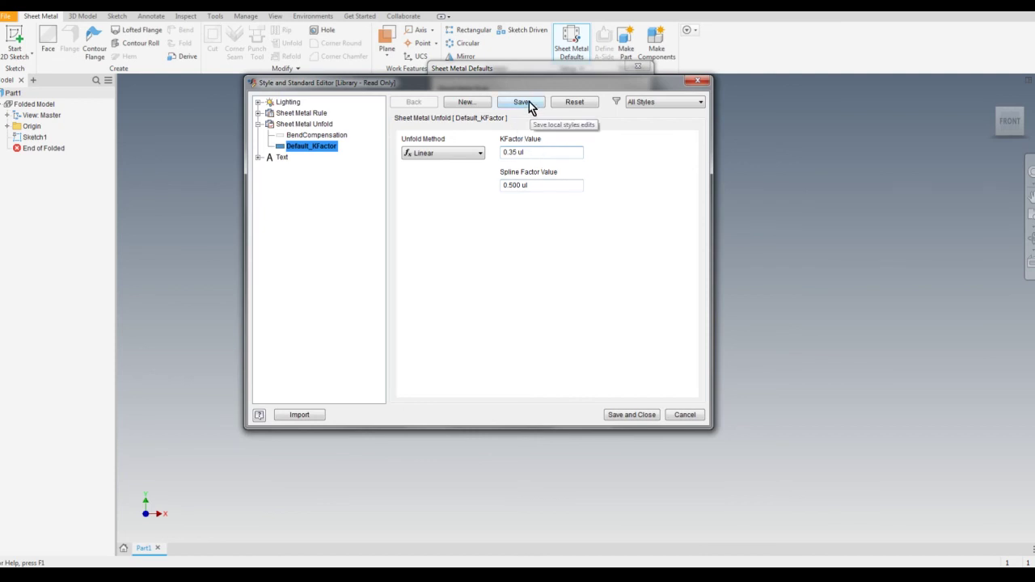
# Try the Bend Table and Custom Equation unfold methods for Default_KFactor, and return the method to Linear.
pyautogui.click(480, 154)
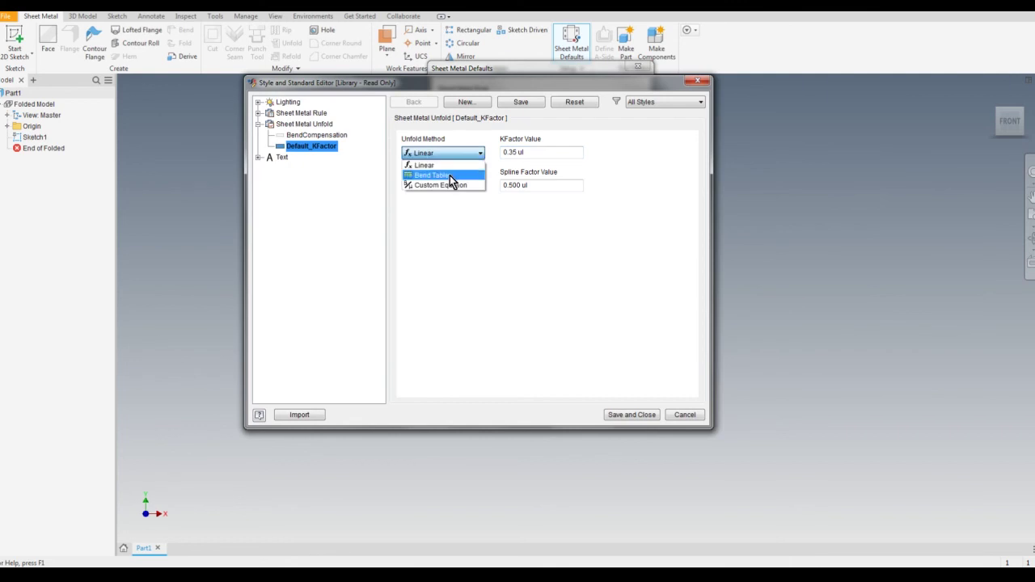
pyautogui.click(445, 175)
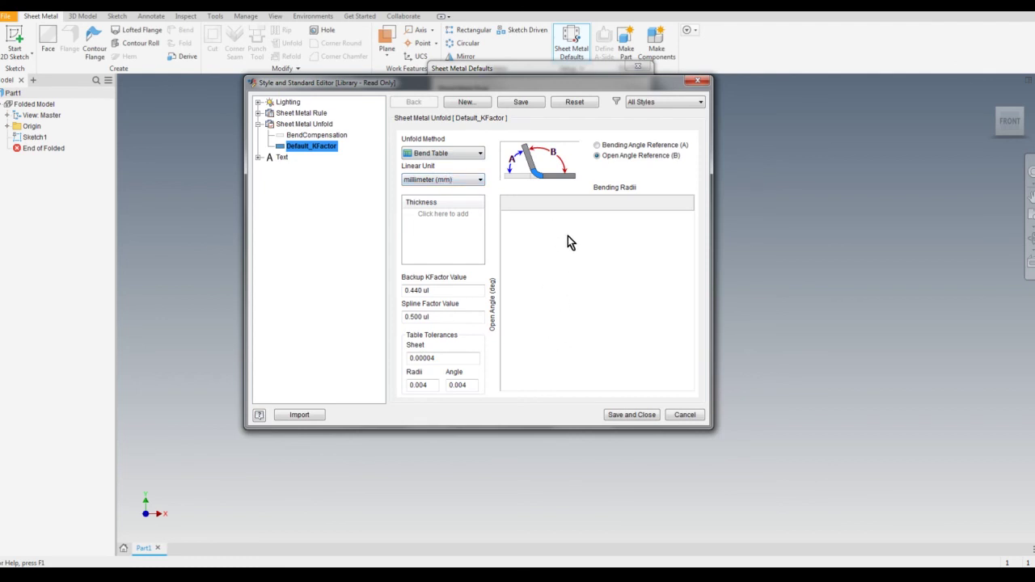
pyautogui.click(469, 155)
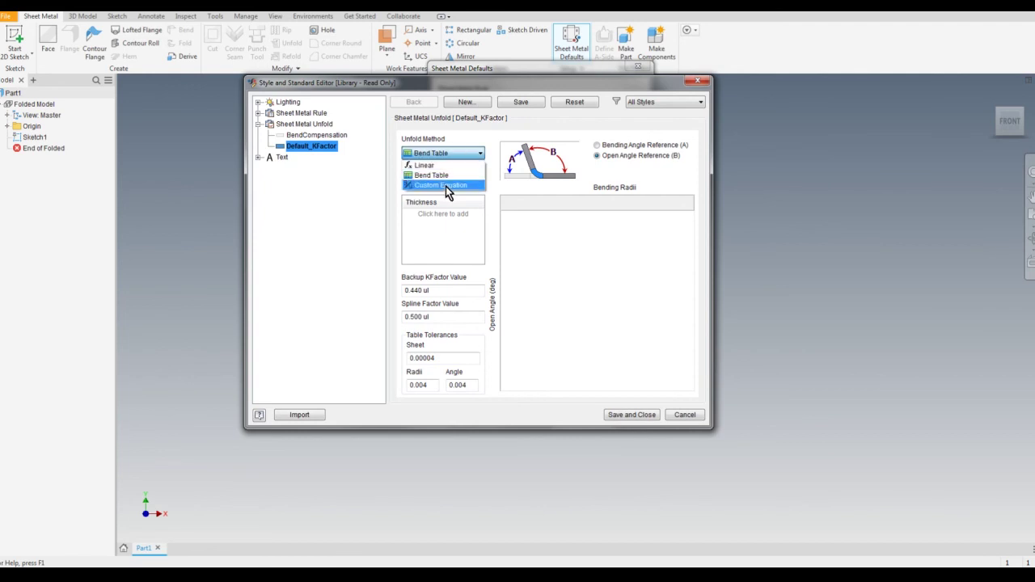
pyautogui.click(446, 186)
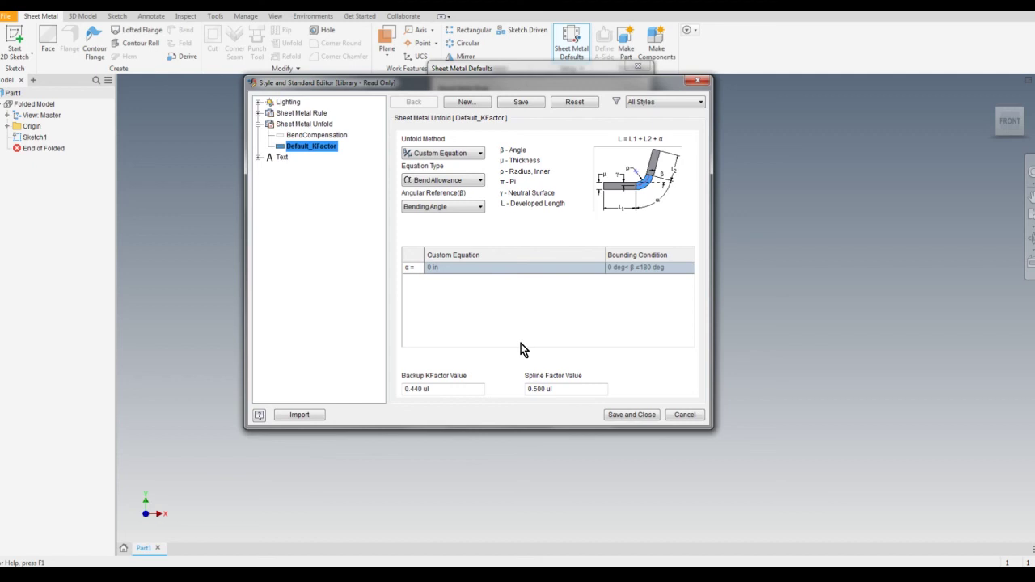
pyautogui.click(446, 153)
pyautogui.click(434, 173)
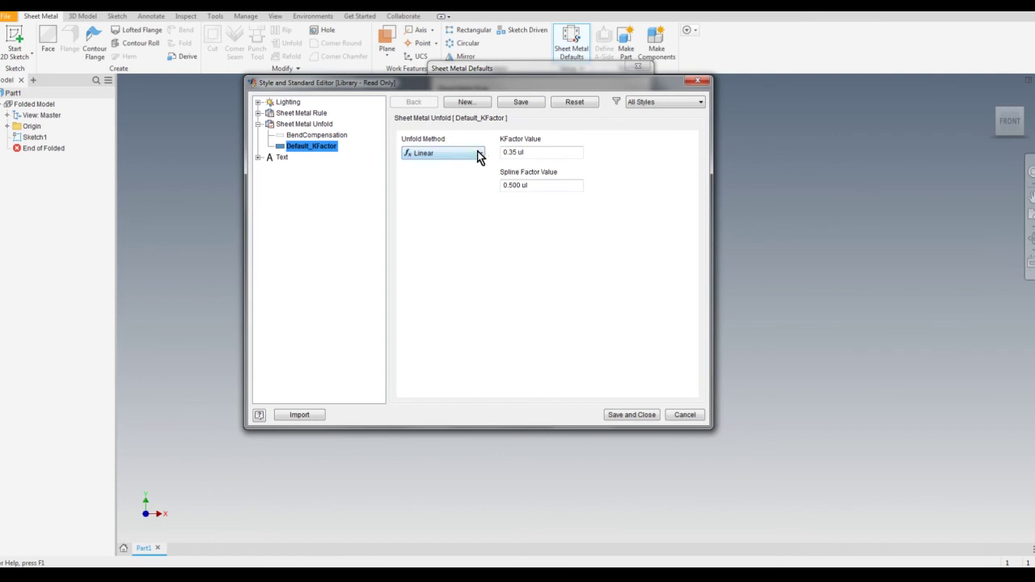
# Save the Default_KFactor unfold rule, and close the style editor and the sheet metal defaults.
pyautogui.click(525, 105)
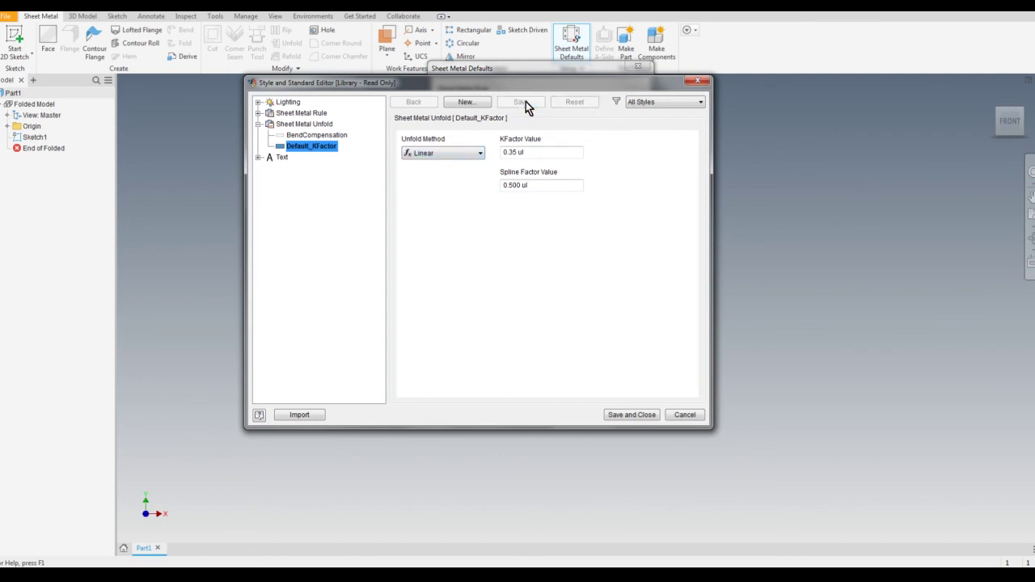
pyautogui.click(625, 415)
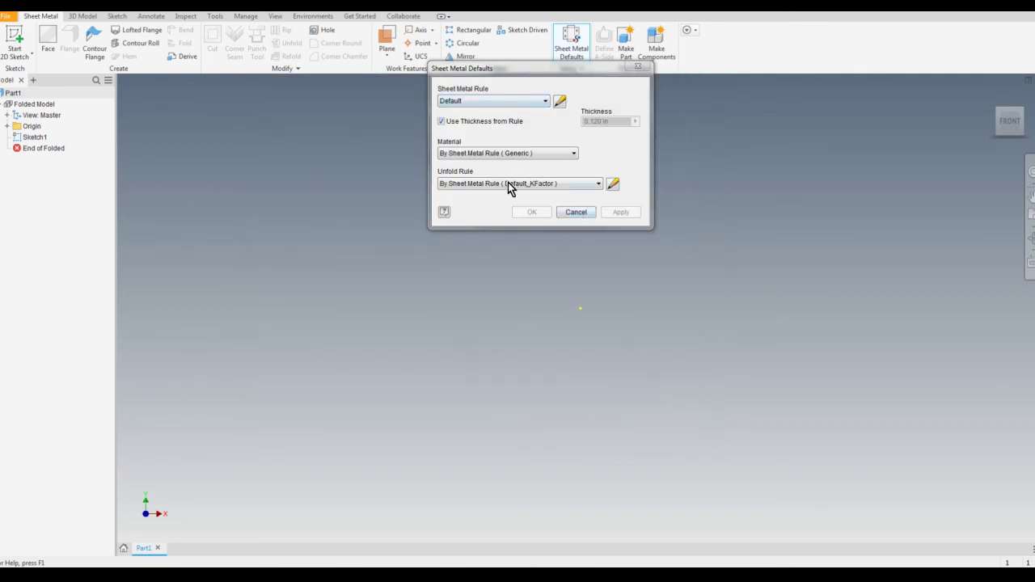
pyautogui.click(578, 214)
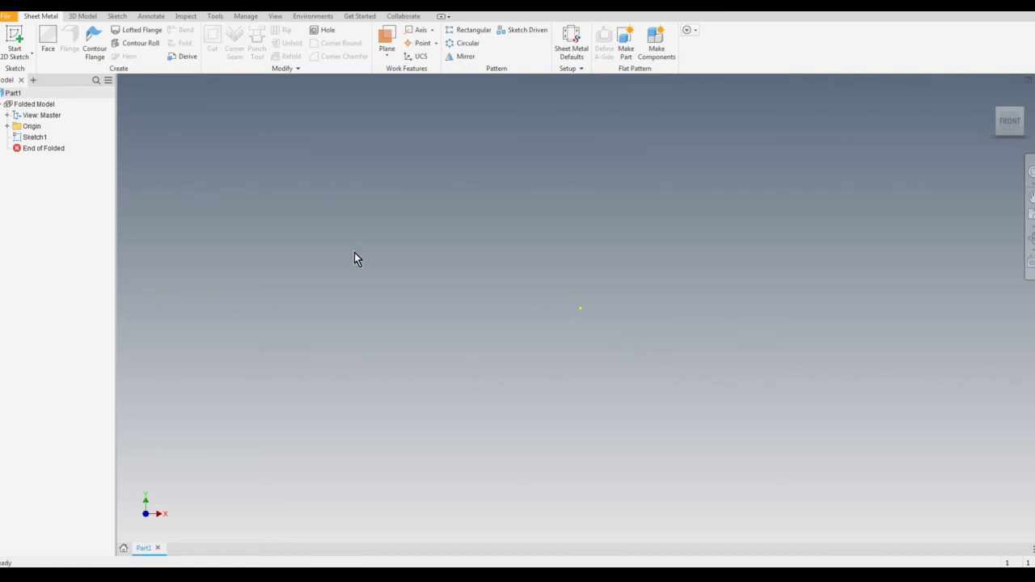
# Save a copy of the part as a template in the en-US folder, replacing the existing Sheet Metal Gauged.ipt.
pyautogui.click(9, 18)
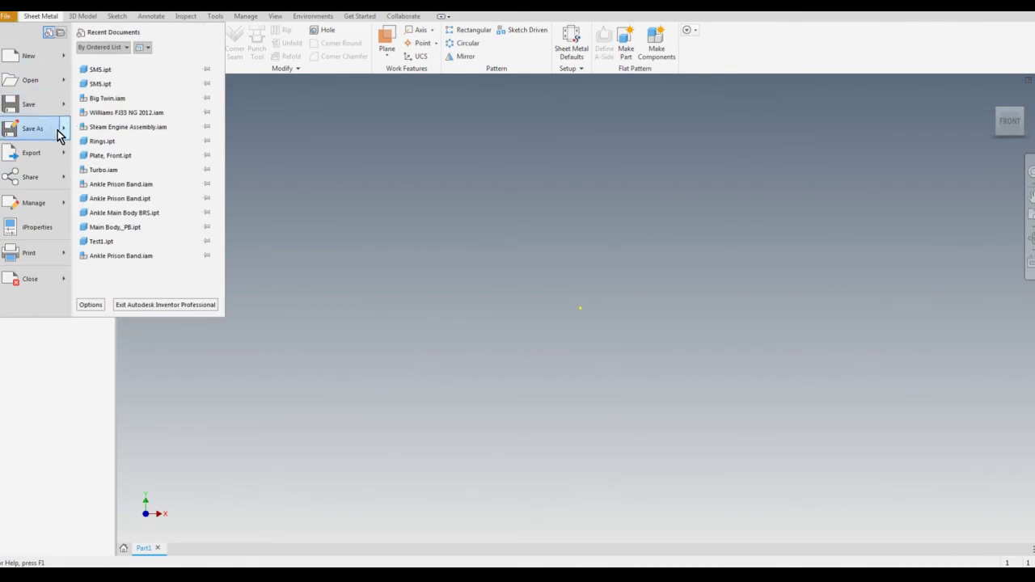
pyautogui.moveTo(59, 134)
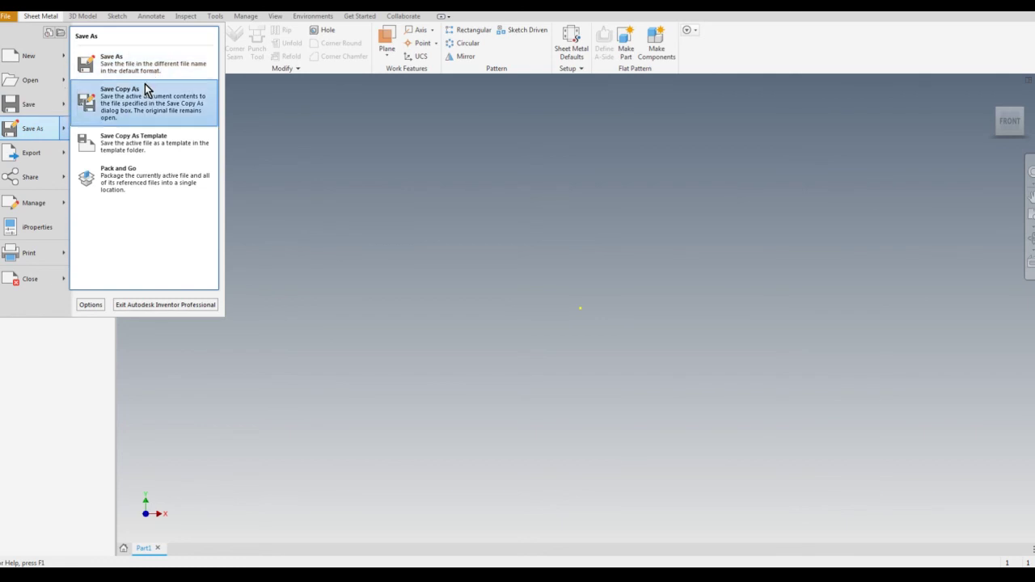
pyautogui.click(121, 148)
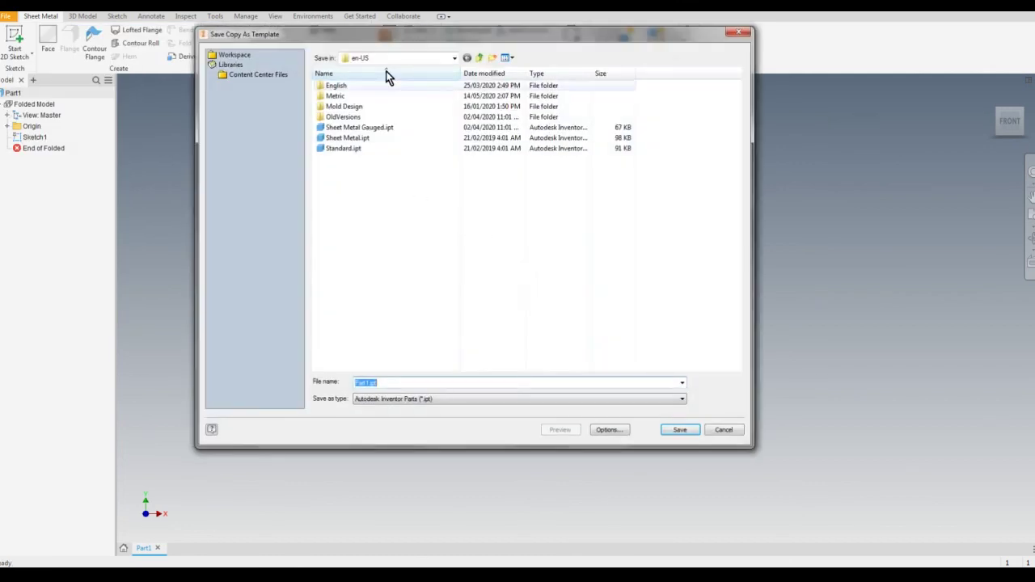
pyautogui.moveTo(386, 34); pyautogui.dragTo(447, 78)
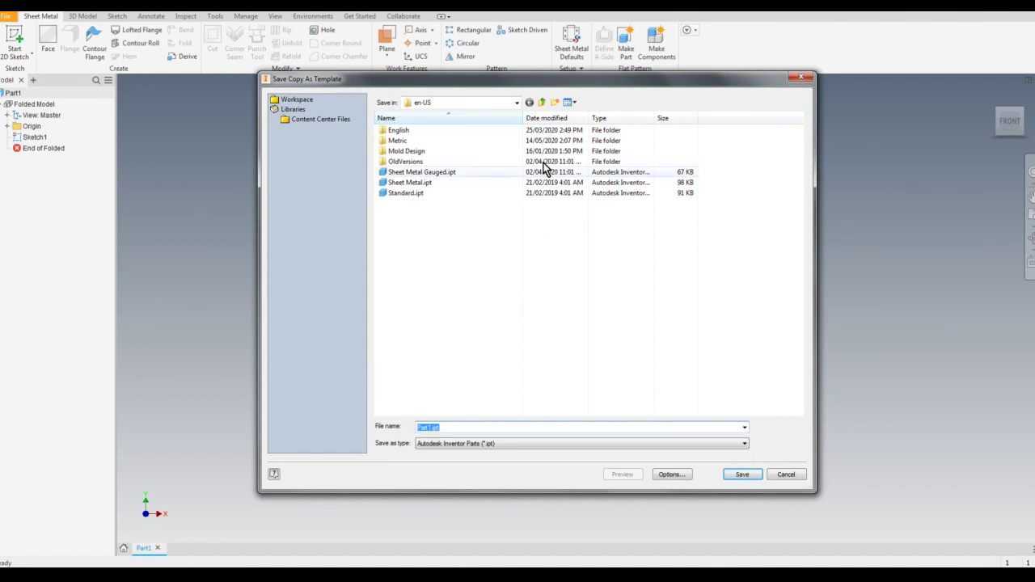
pyautogui.moveTo(521, 84); pyautogui.dragTo(528, 92)
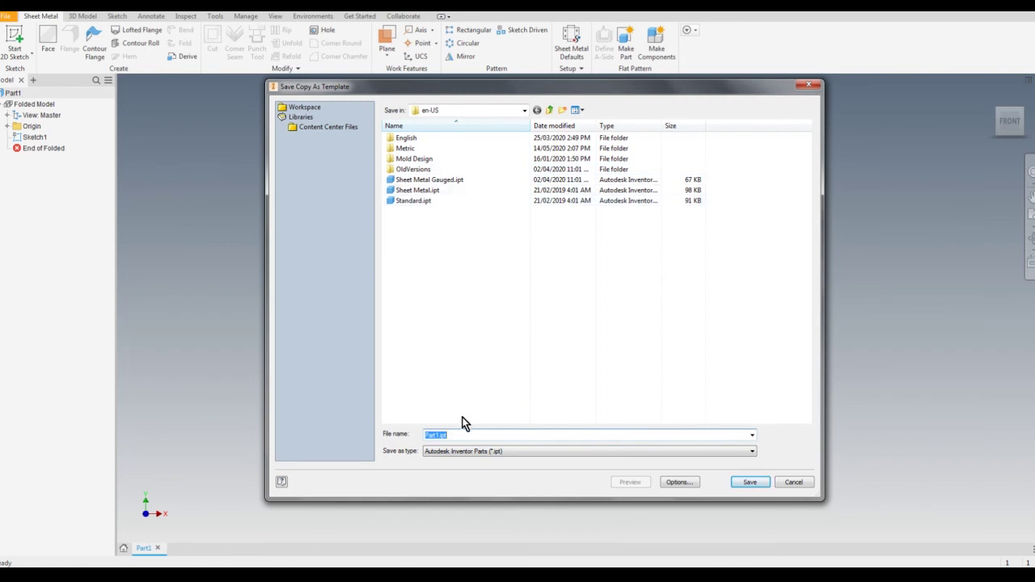
pyautogui.click(423, 181)
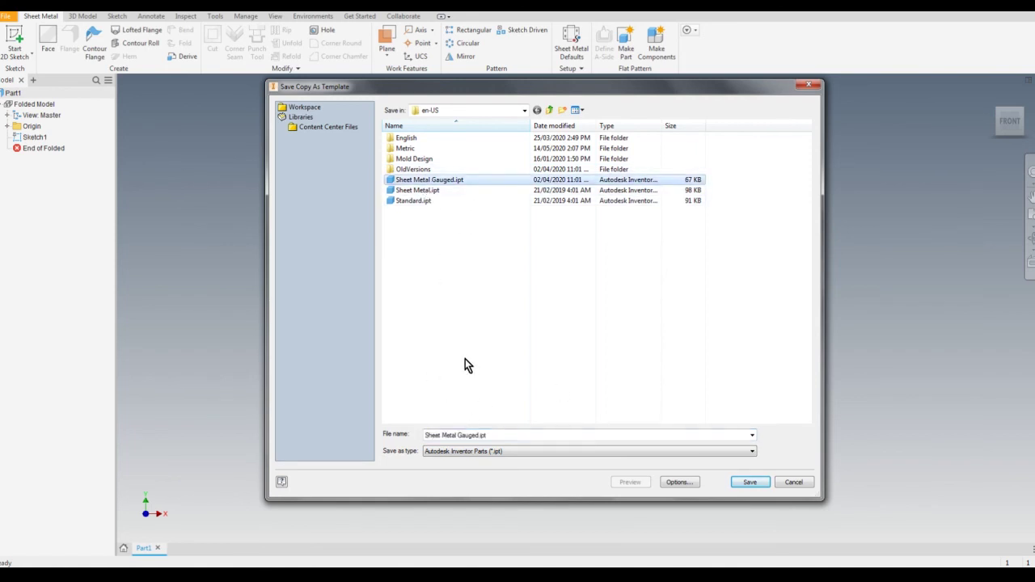
pyautogui.click(749, 484)
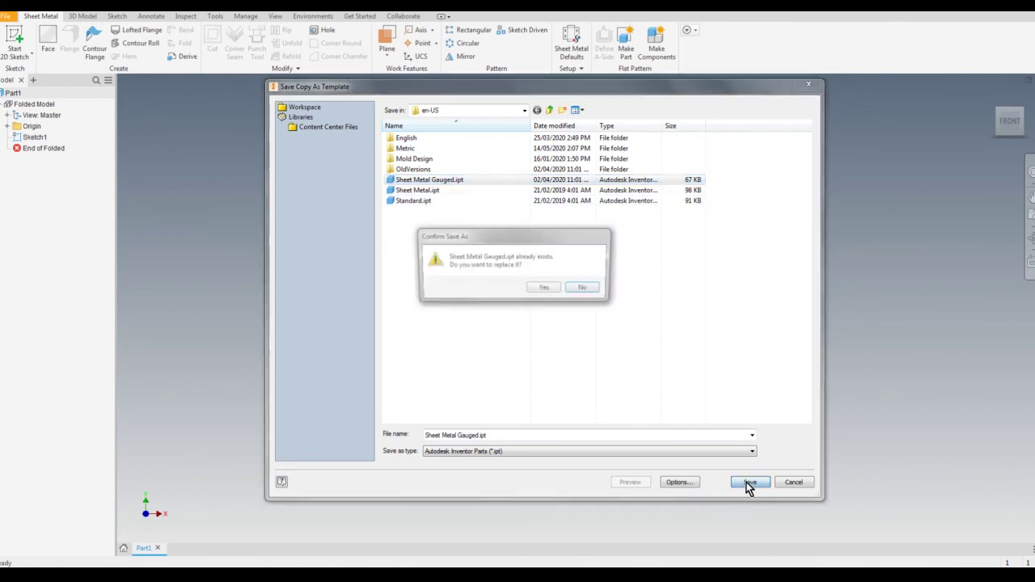
pyautogui.click(544, 290)
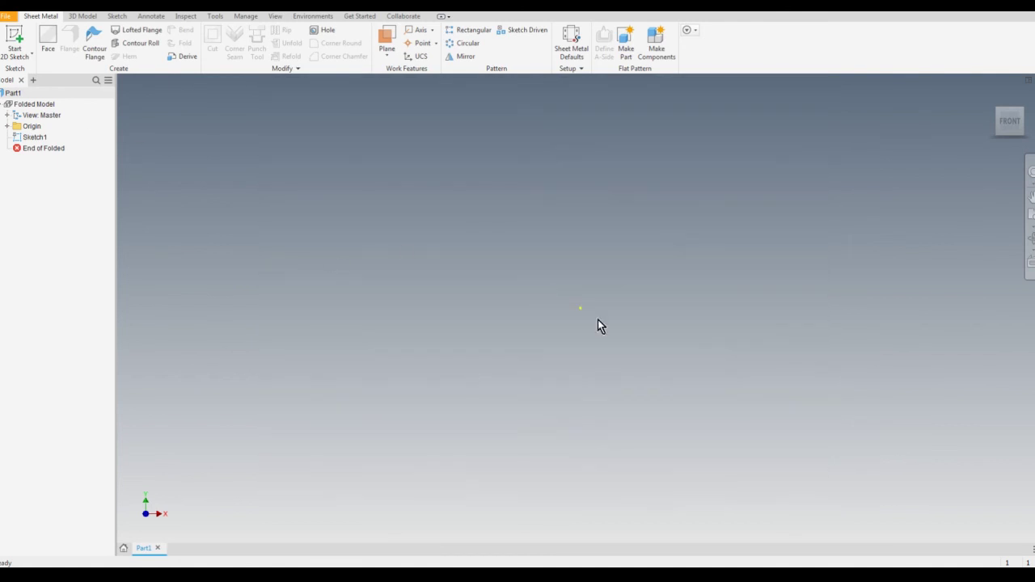
# Close Part1 without saving its changes.
pyautogui.click(8, 19)
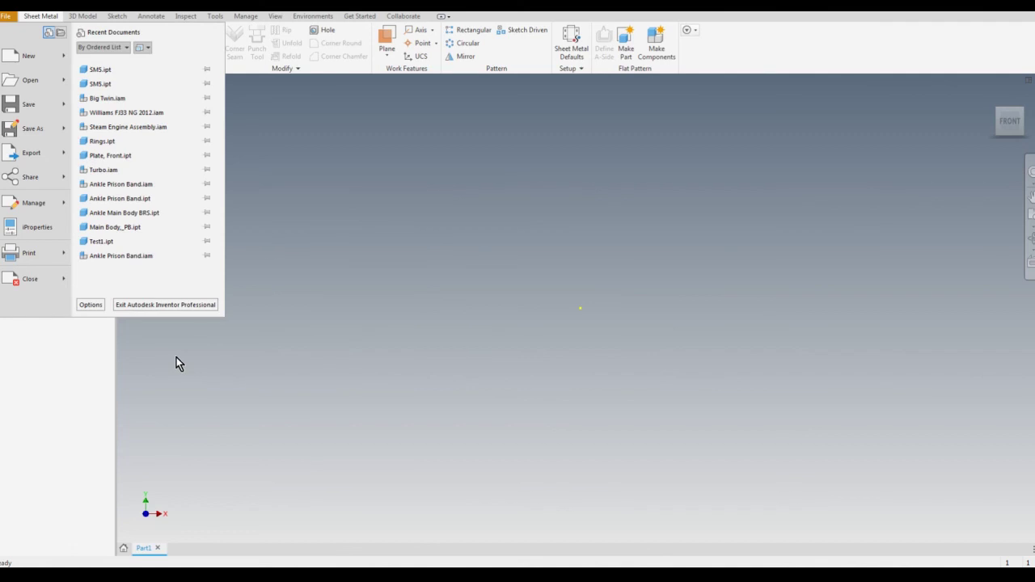
pyautogui.click(35, 279)
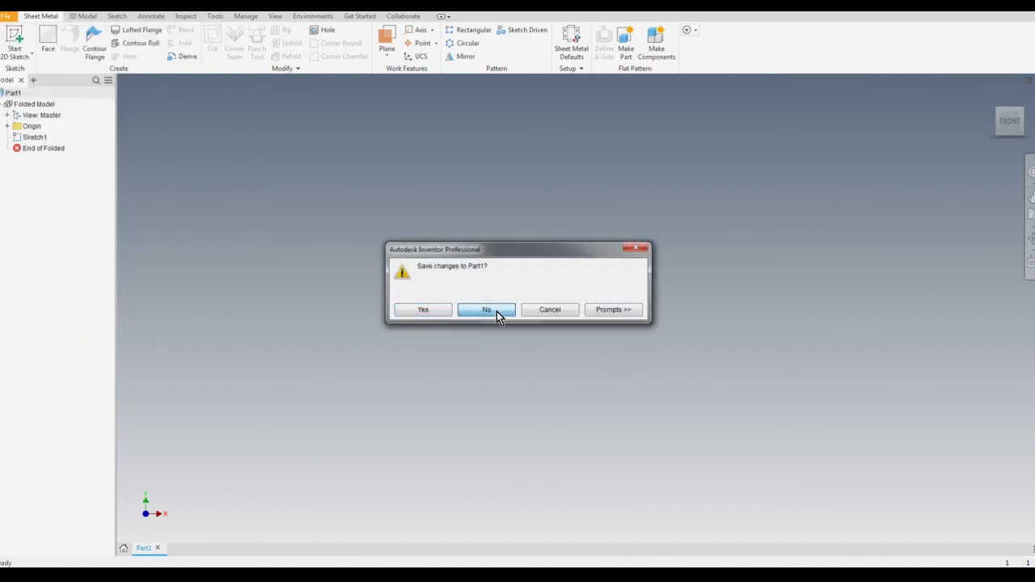
pyautogui.click(496, 312)
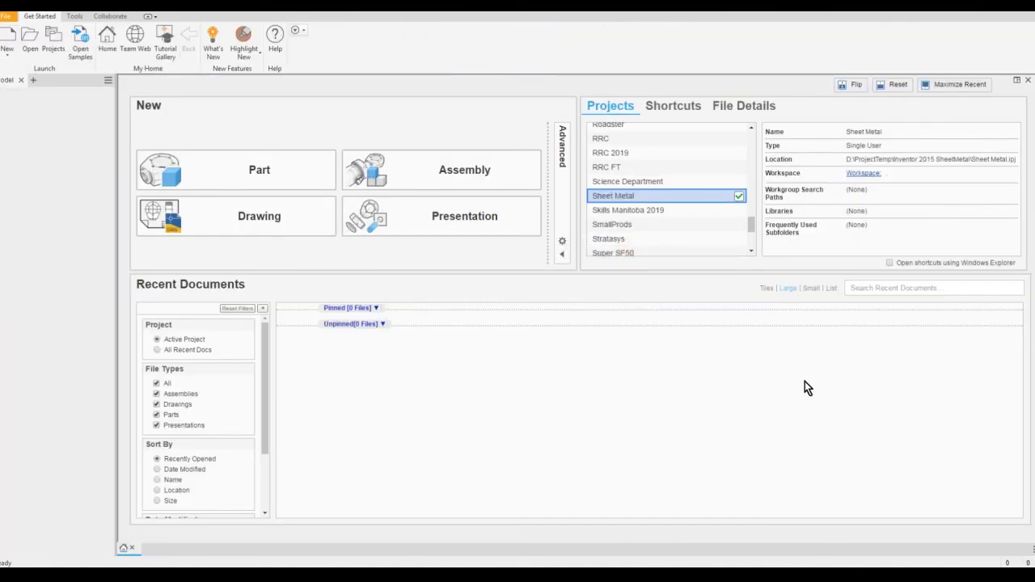
# Create a new part from the Sheet Metal Gauged.ipt template, accepting the library style definitions, and finish its initial sketch.
pyautogui.click(6, 40)
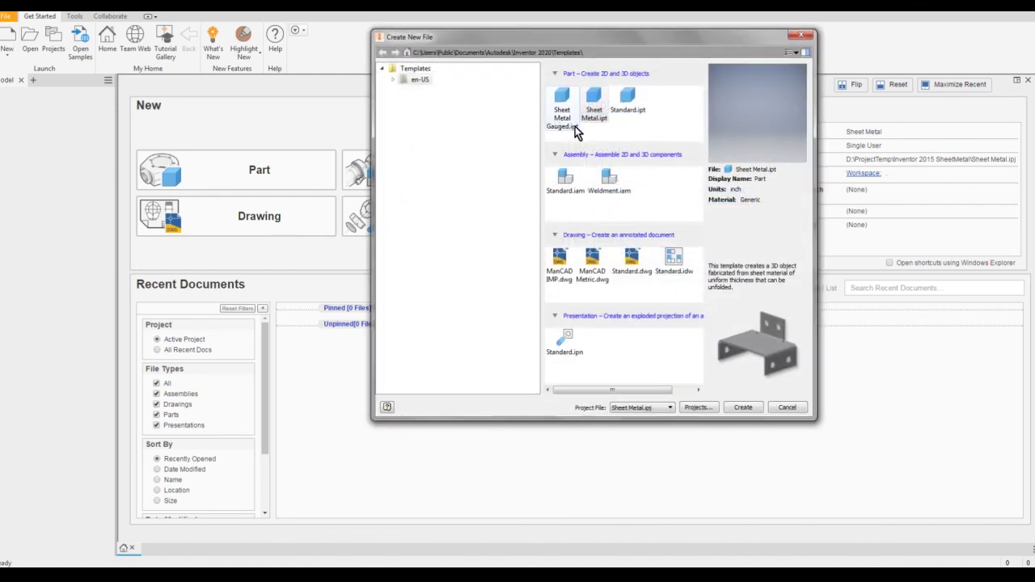
pyautogui.click(563, 108)
pyautogui.doubleClick(564, 108)
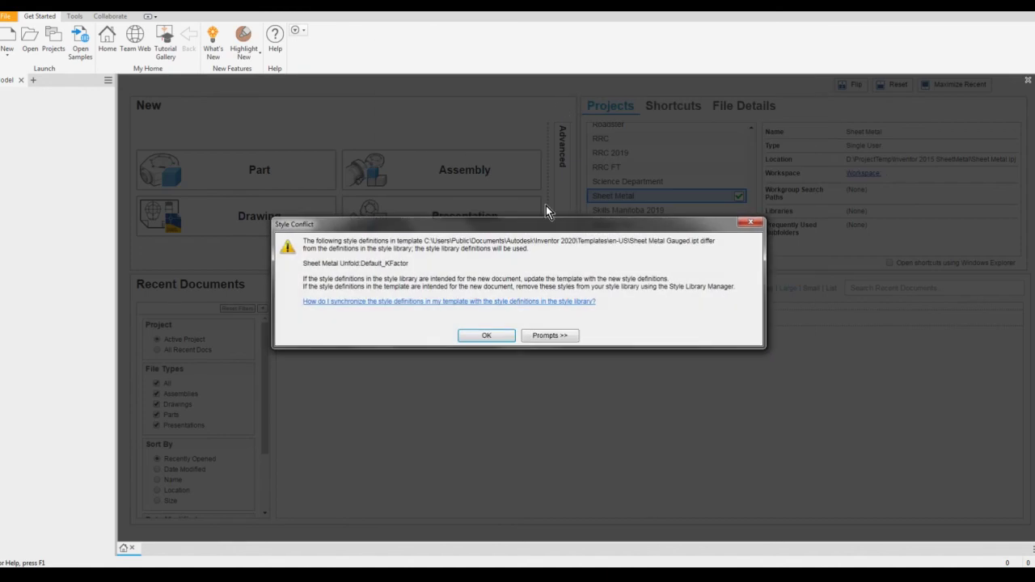
pyautogui.click(488, 335)
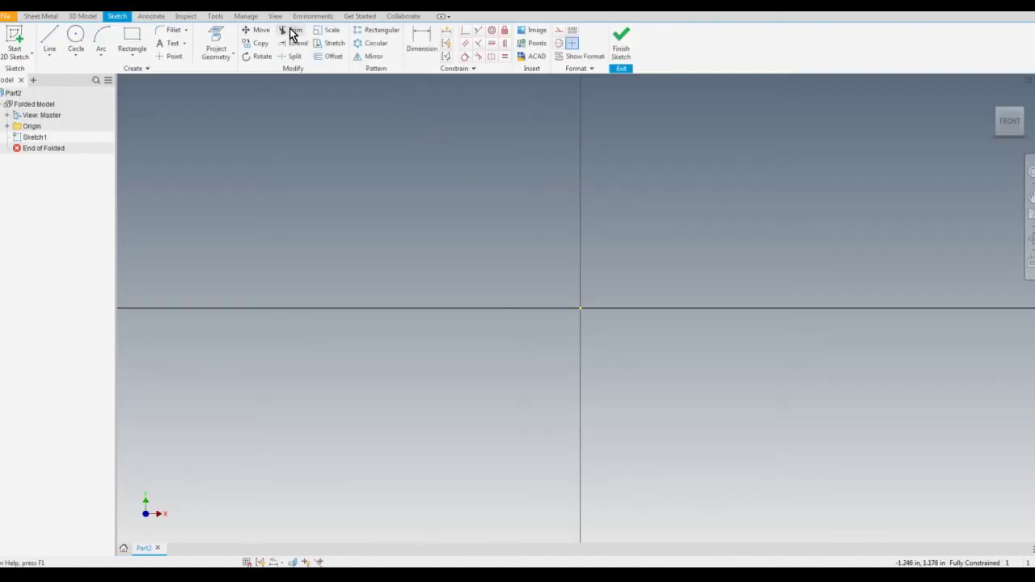
pyautogui.click(621, 41)
# Check the sheet metal rules available in the new part's sheet metal defaults, and close the defaults without changes.
pyautogui.click(571, 40)
pyautogui.click(544, 101)
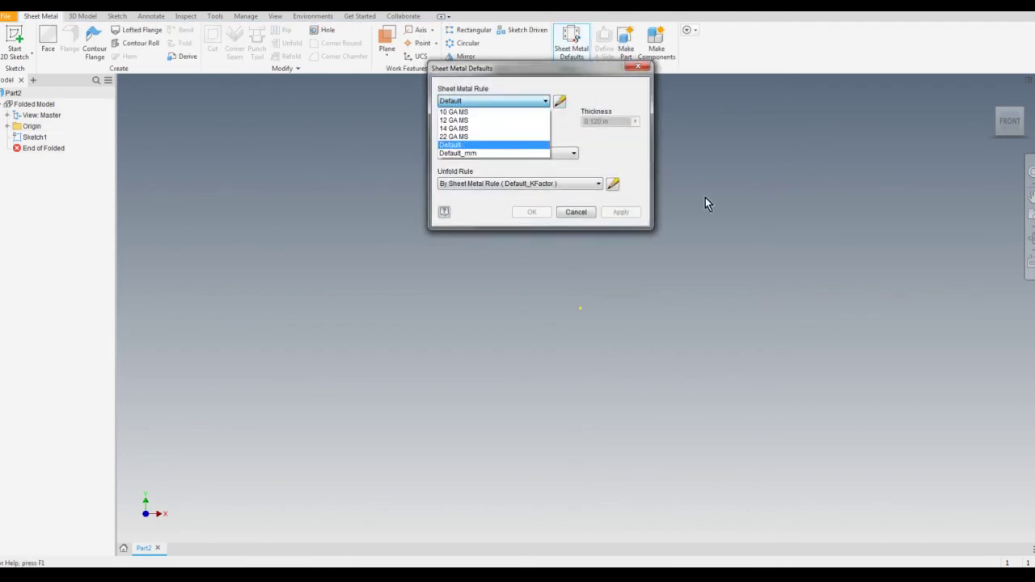
pyautogui.click(573, 215)
pyautogui.click(588, 215)
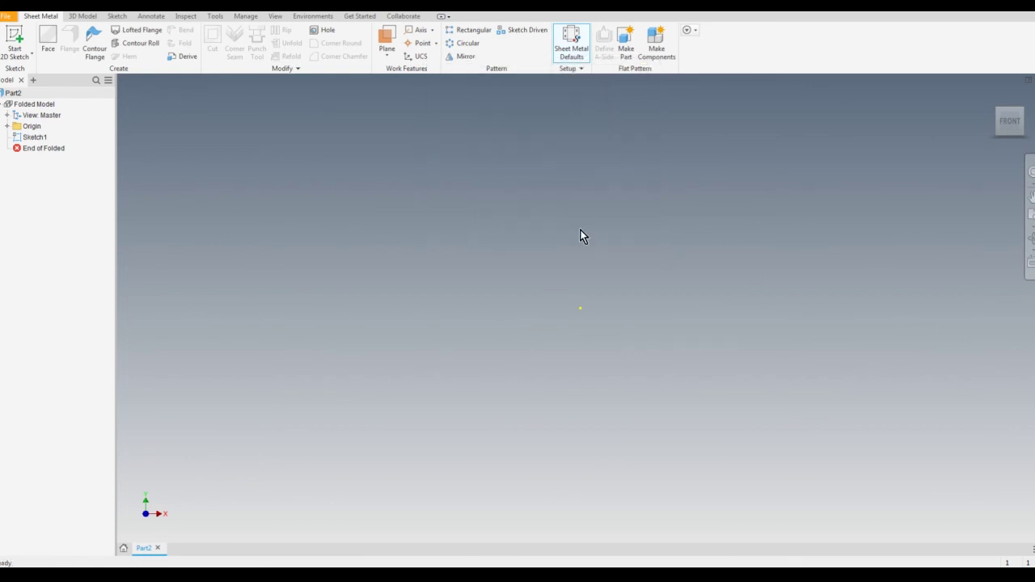